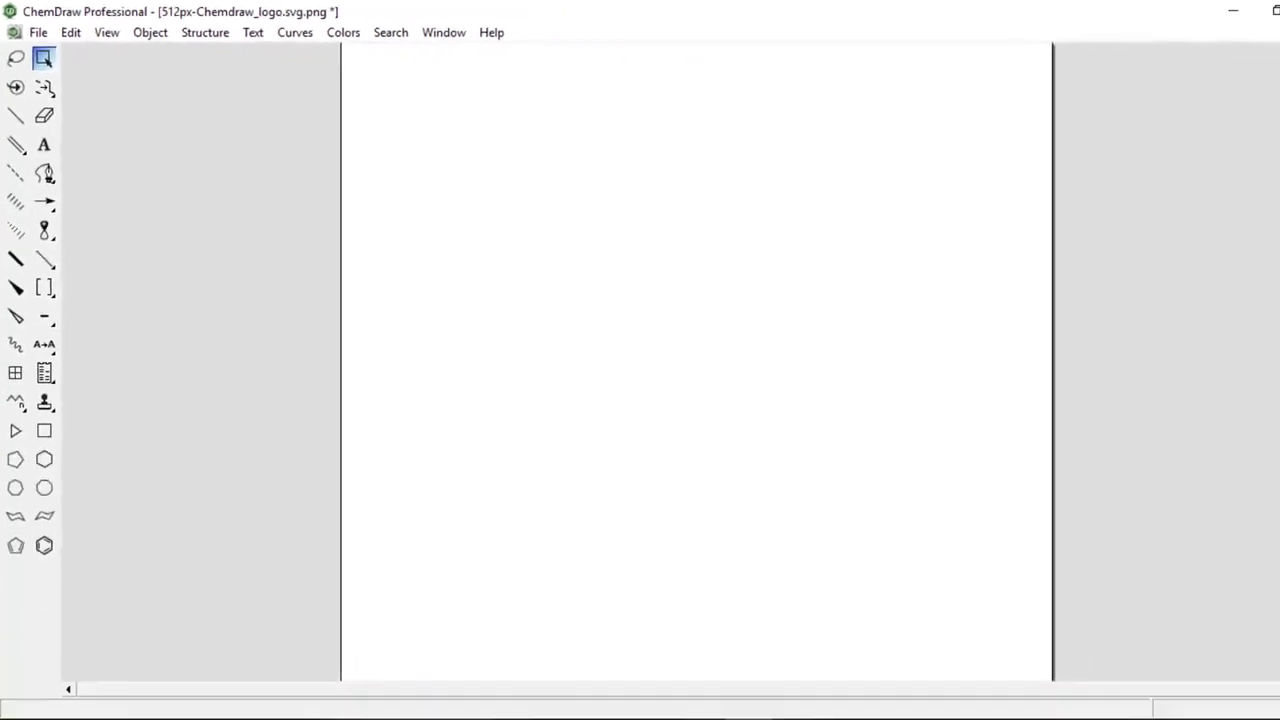
# Show the Biopolymer toolbar docked at the top, then the General and BioDraw toolbars beside the zoom controls
pyautogui.click(104, 32)
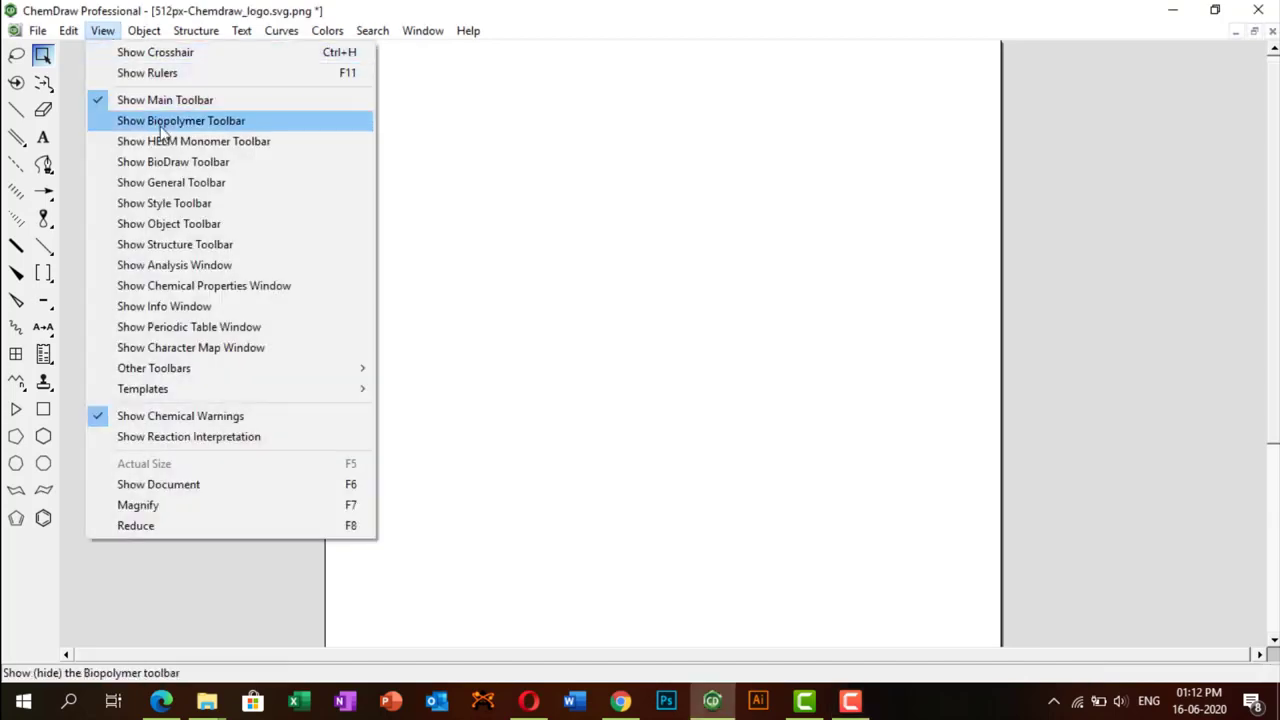
pyautogui.click(160, 121)
pyautogui.moveTo(100, 37); pyautogui.dragTo(215, 48)
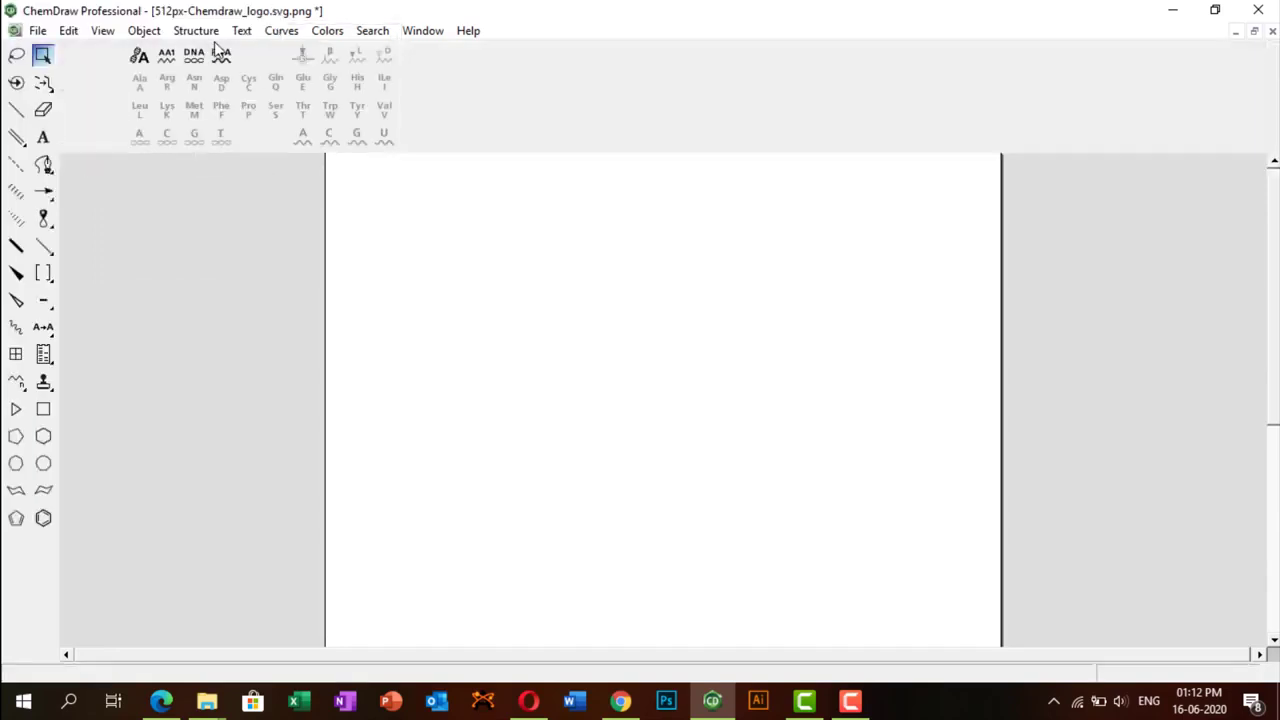
pyautogui.click(103, 31)
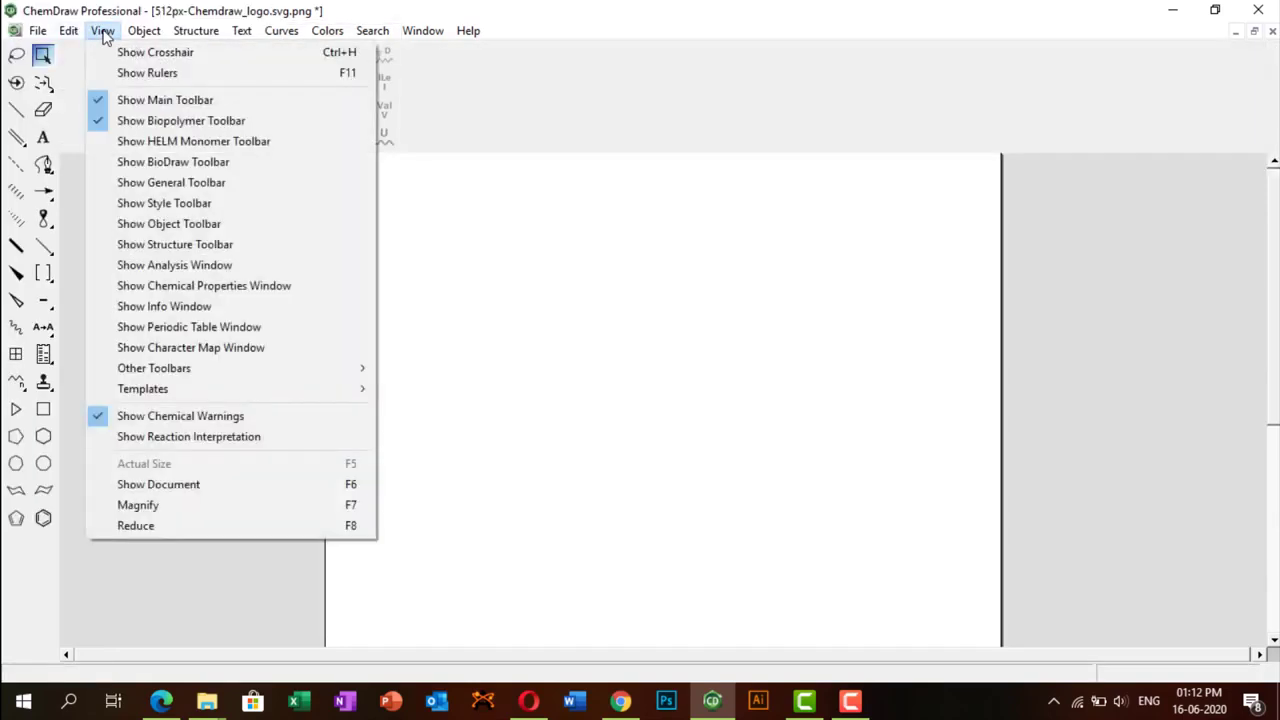
pyautogui.click(165, 188)
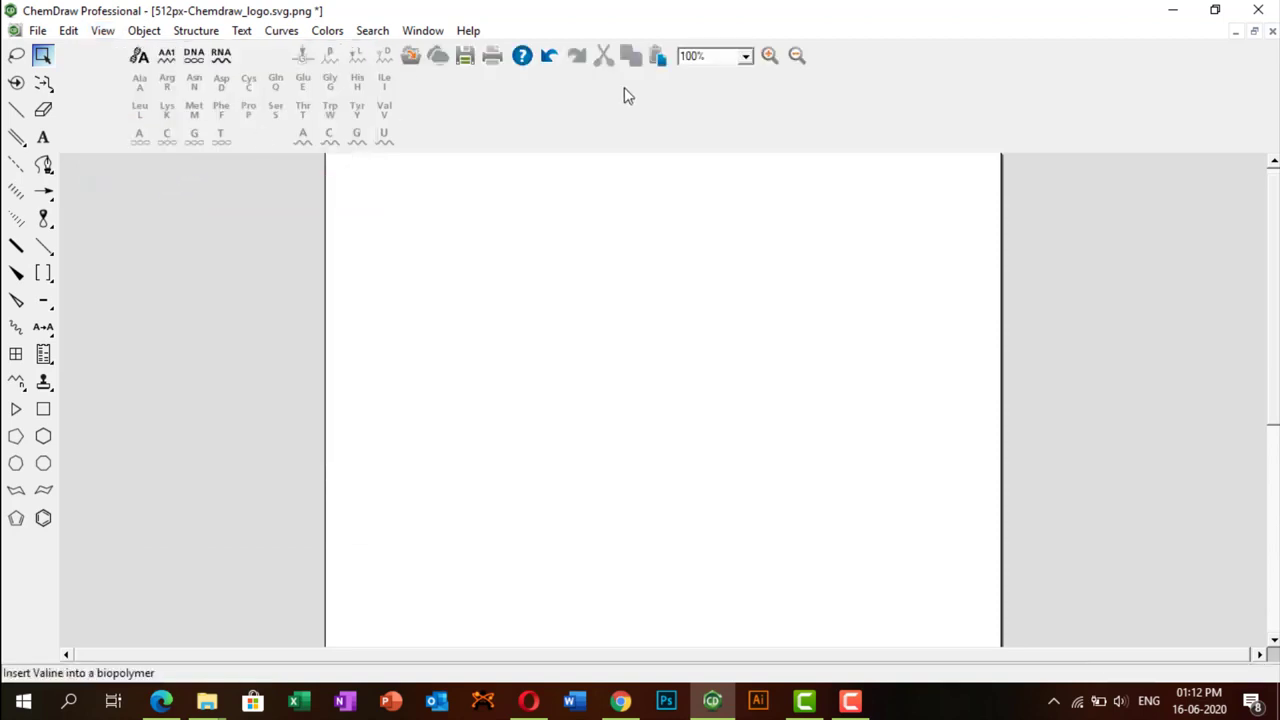
pyautogui.click(104, 31)
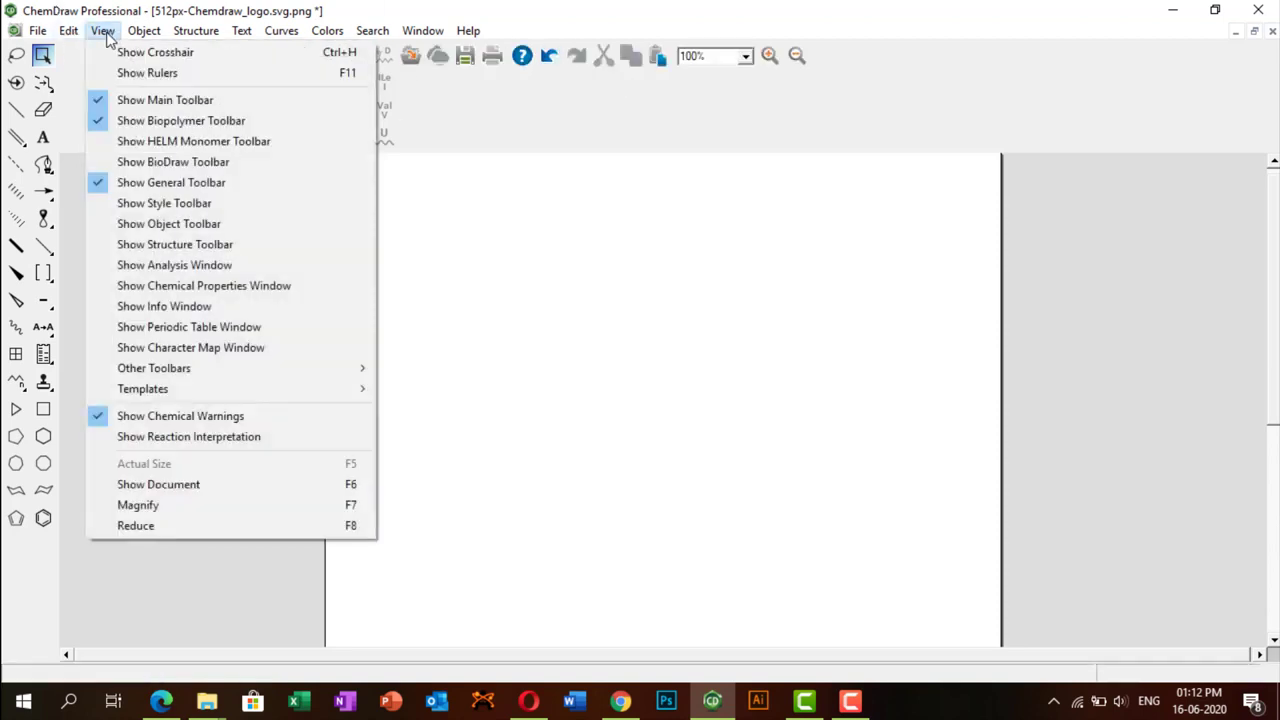
pyautogui.click(145, 168)
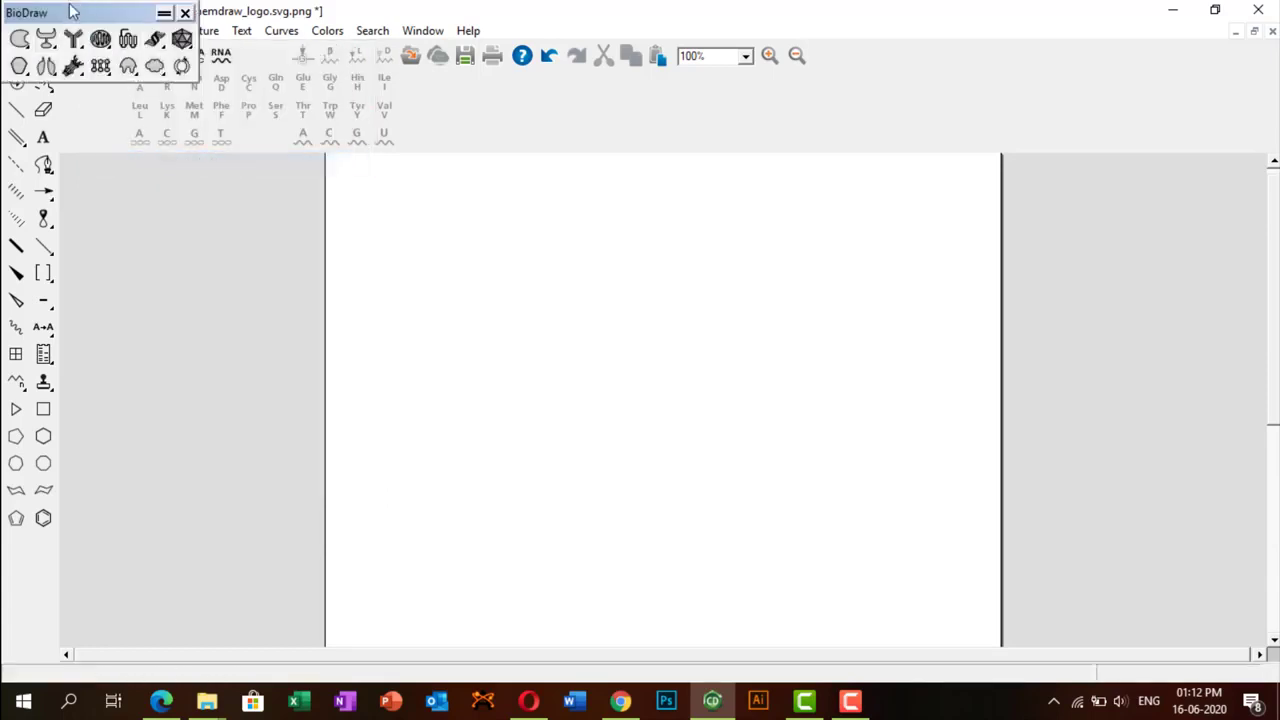
pyautogui.moveTo(285, 62); pyautogui.dragTo(917, 66)
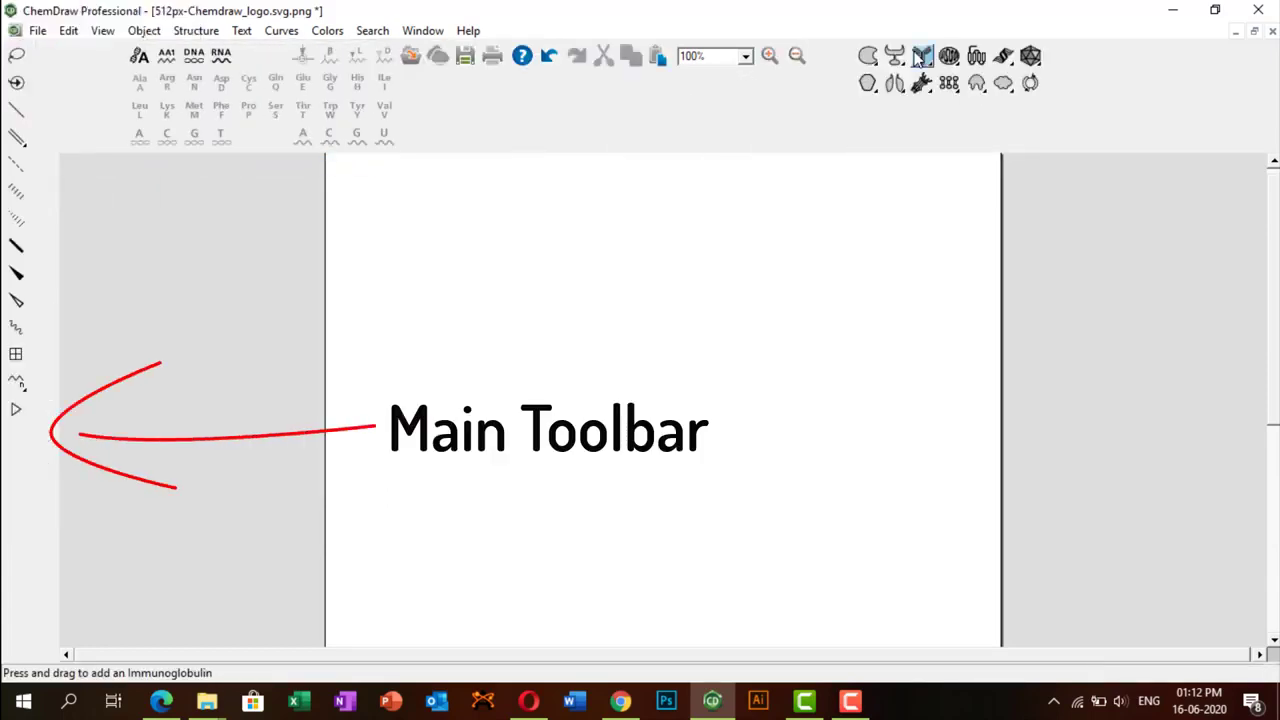
# Turn on the Object and Style toolbars as well
pyautogui.click(112, 34)
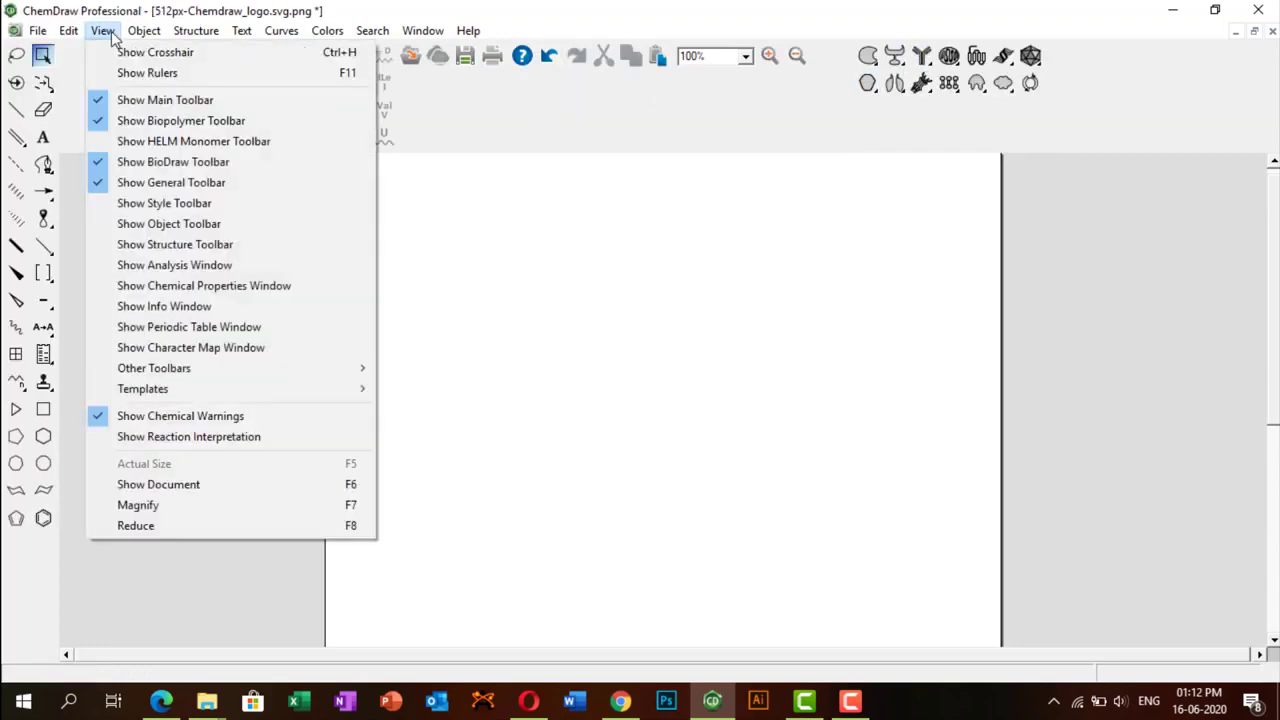
pyautogui.click(146, 225)
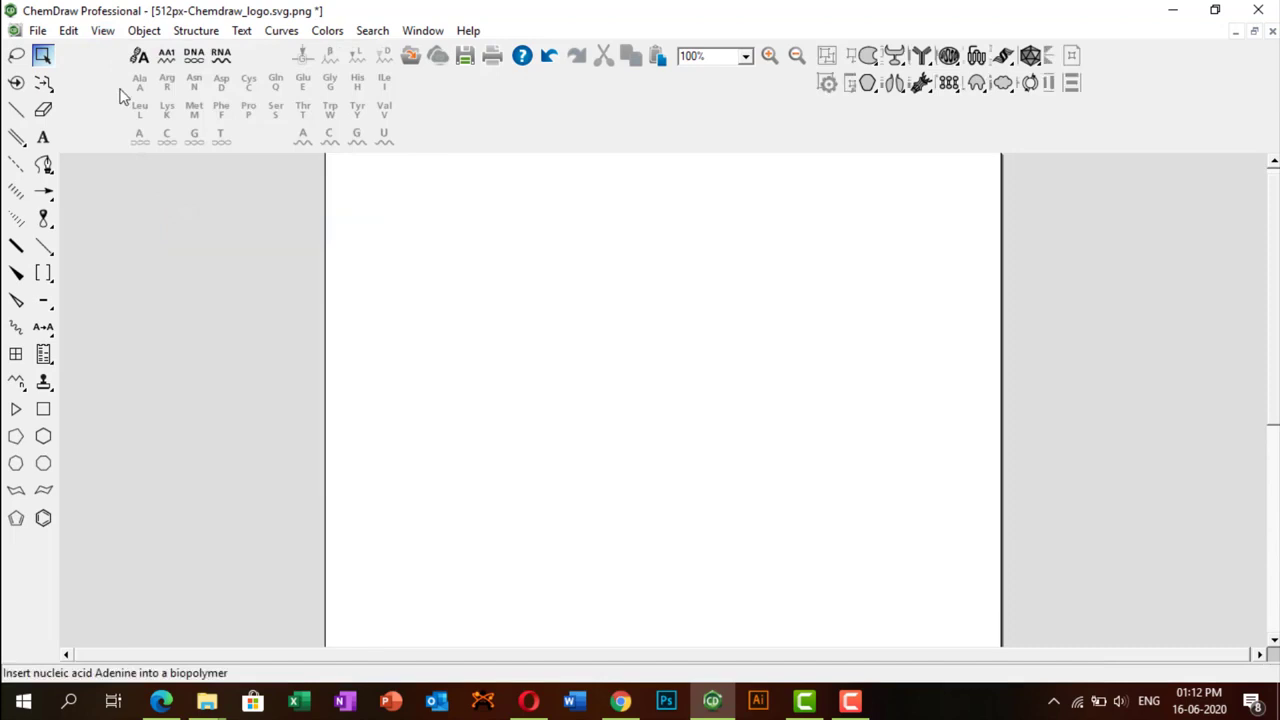
pyautogui.click(102, 31)
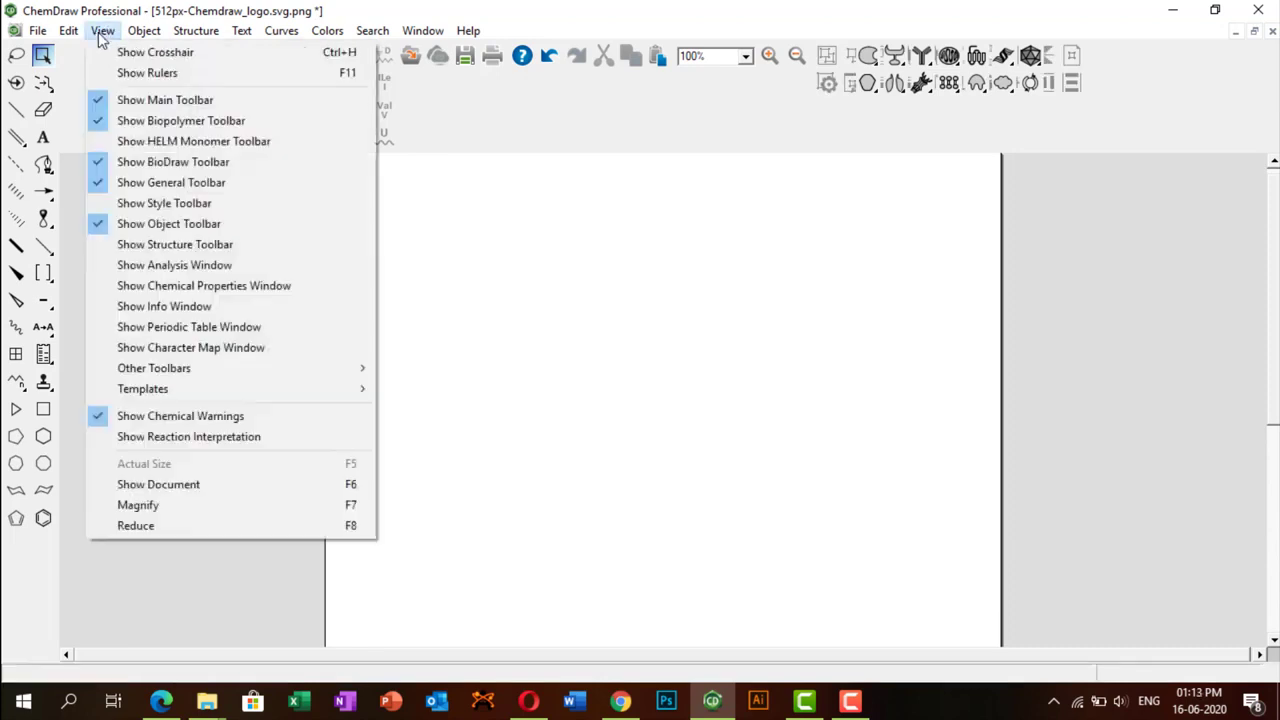
pyautogui.click(145, 205)
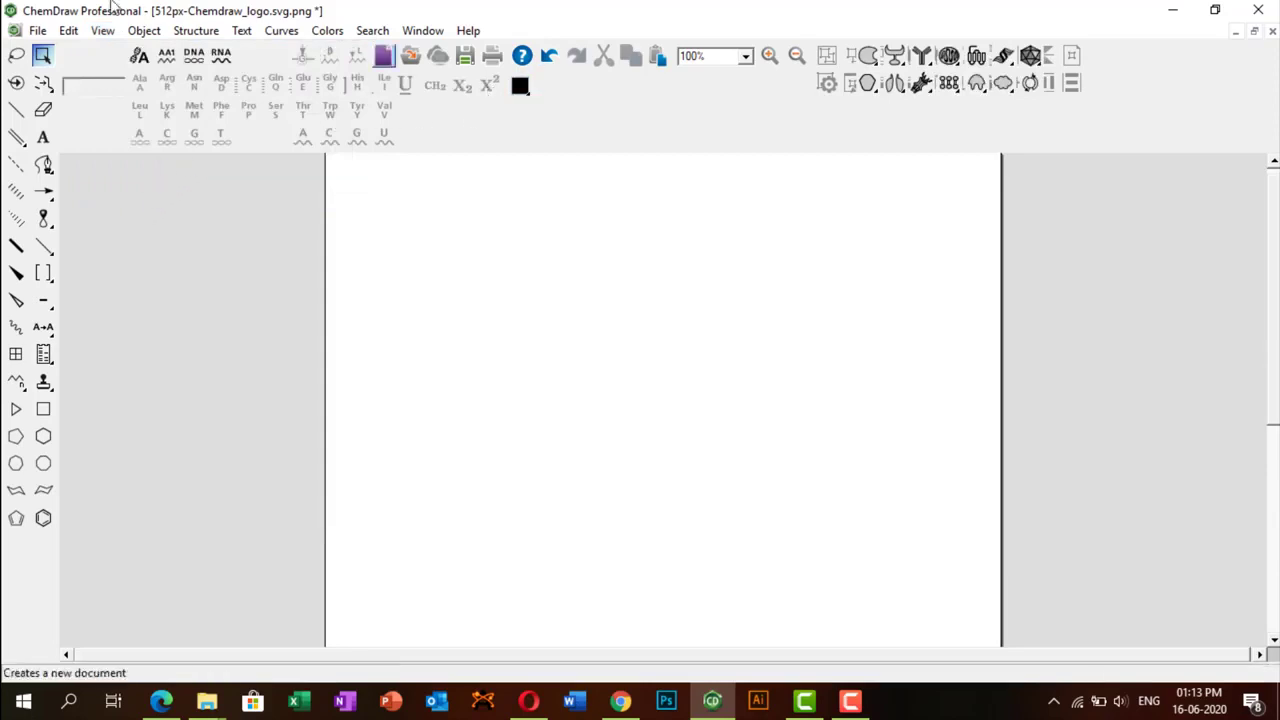
pyautogui.click(103, 31)
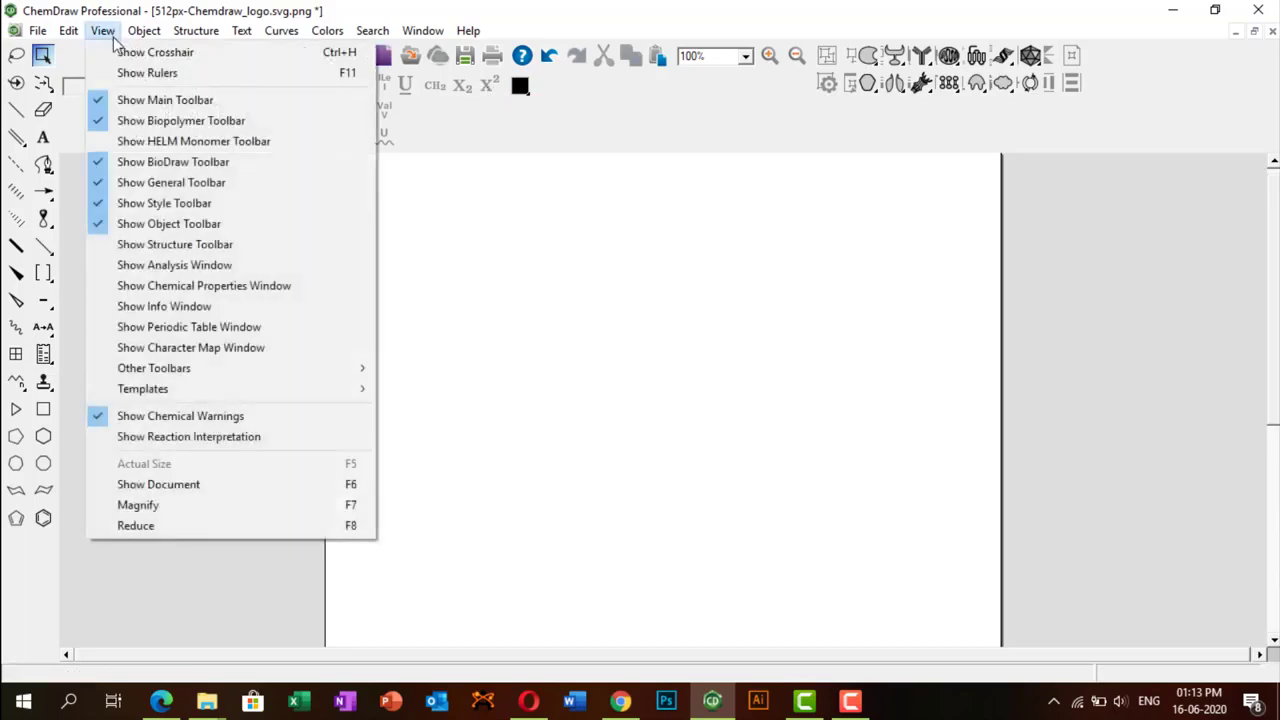
# Show the Structure toolbar, then undock and close the Biopolymer and Structure toolbars
pyautogui.click(183, 245)
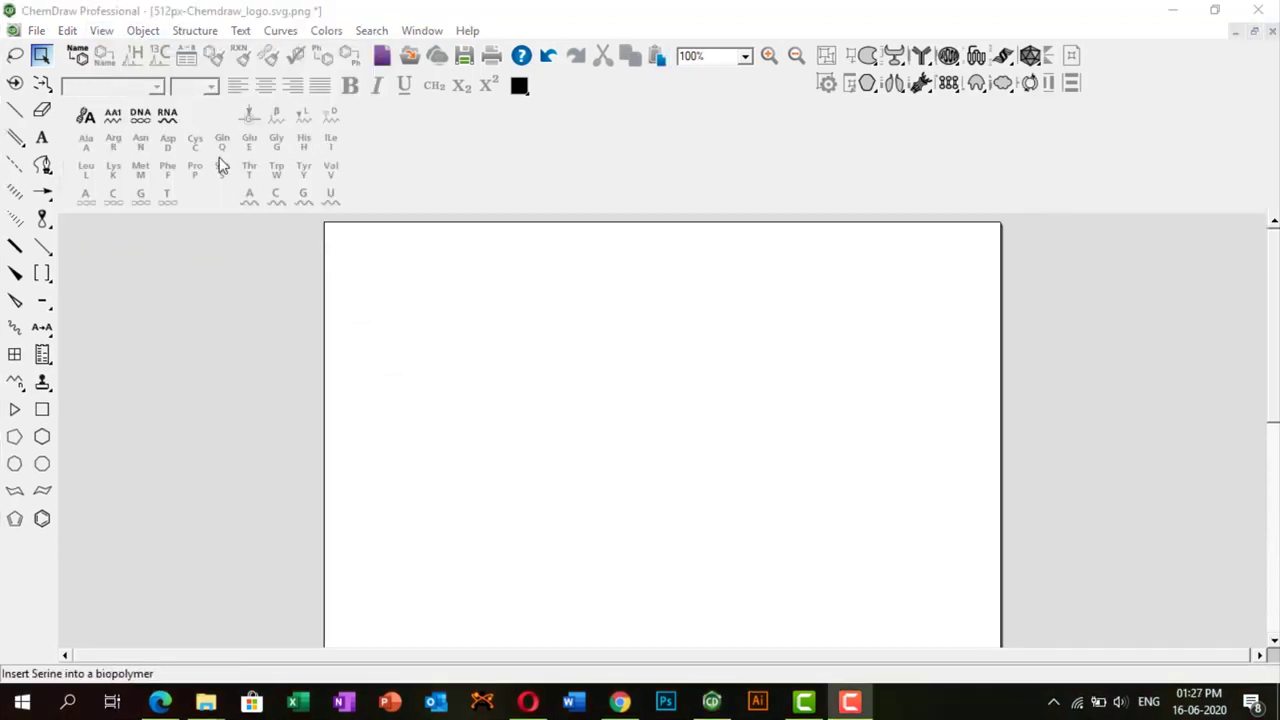
pyautogui.moveTo(222, 165); pyautogui.dragTo(414, 369)
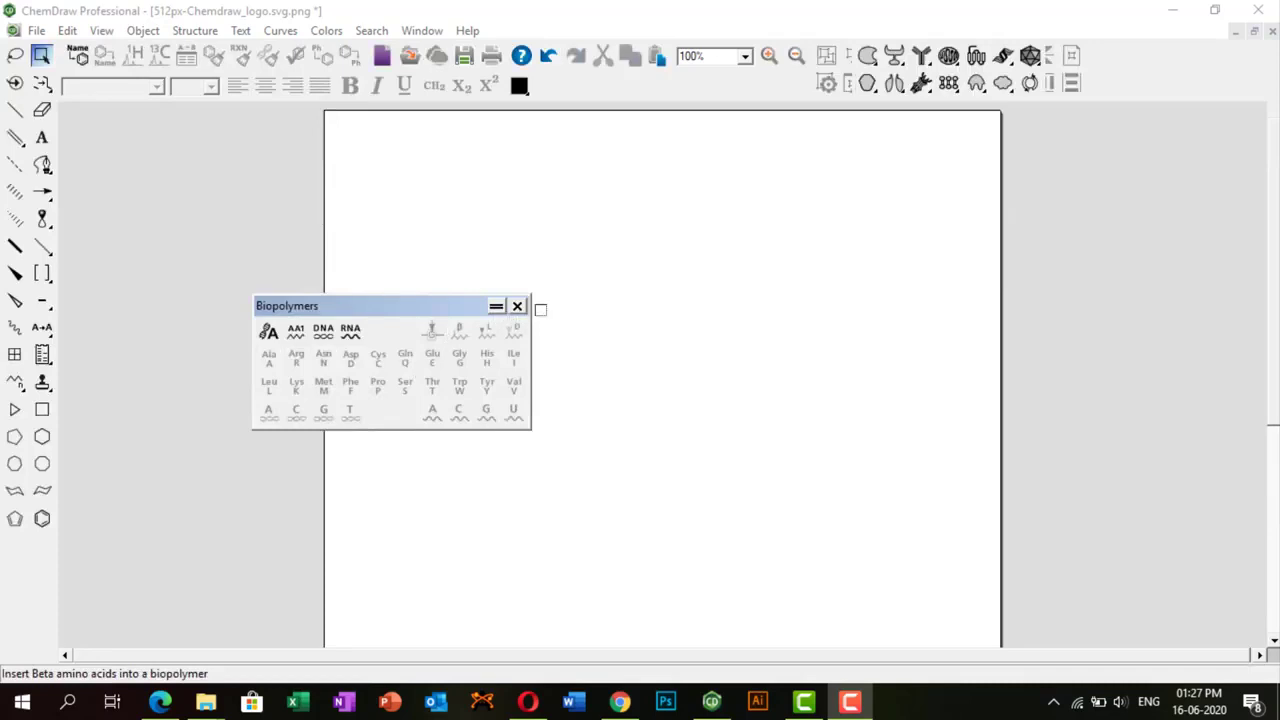
pyautogui.click(518, 307)
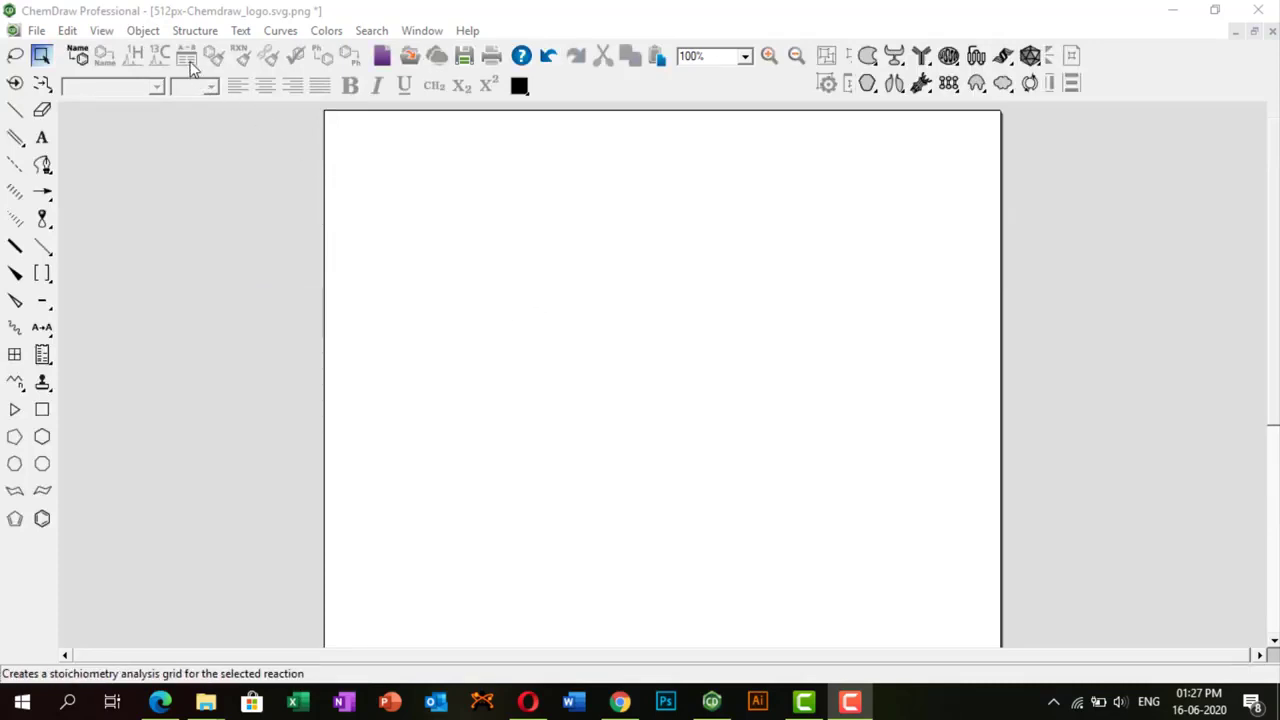
pyautogui.moveTo(191, 63); pyautogui.dragTo(382, 287)
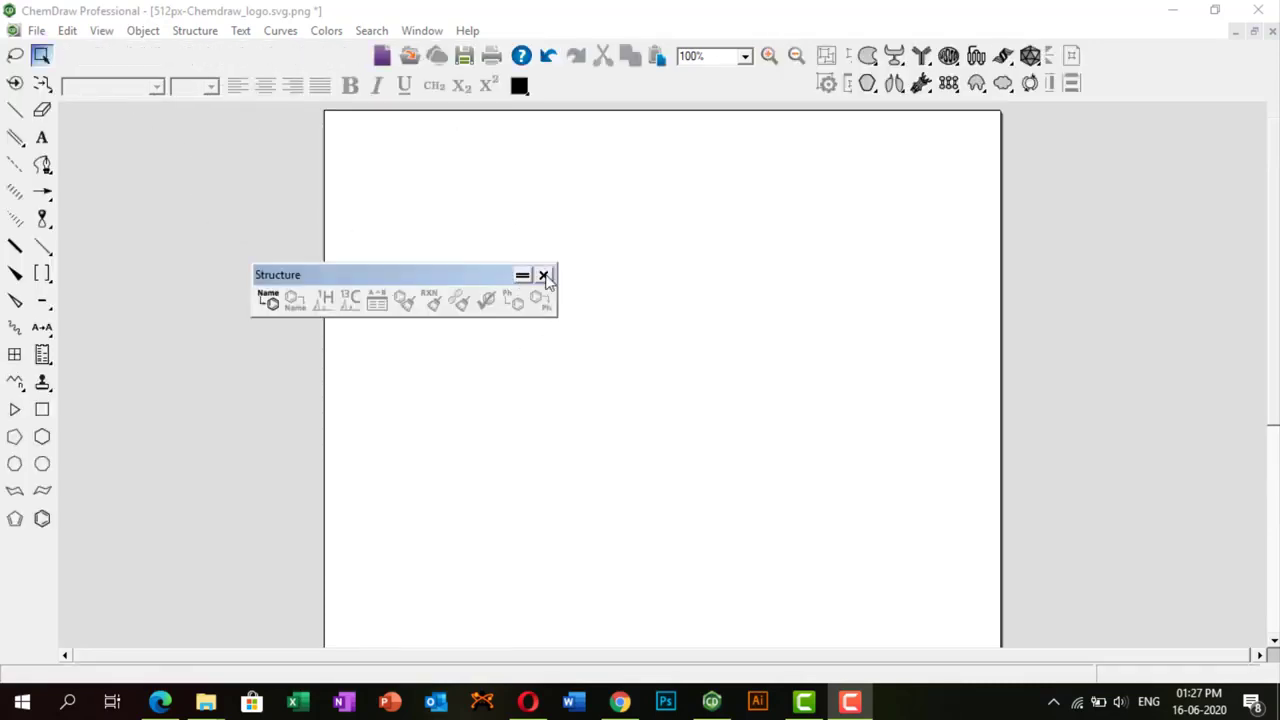
pyautogui.click(543, 275)
# Undock and close the Object and BioDraw toolbars, and shift the Style toolbar further right
pyautogui.moveTo(943, 86); pyautogui.dragTo(588, 284)
pyautogui.click(696, 260)
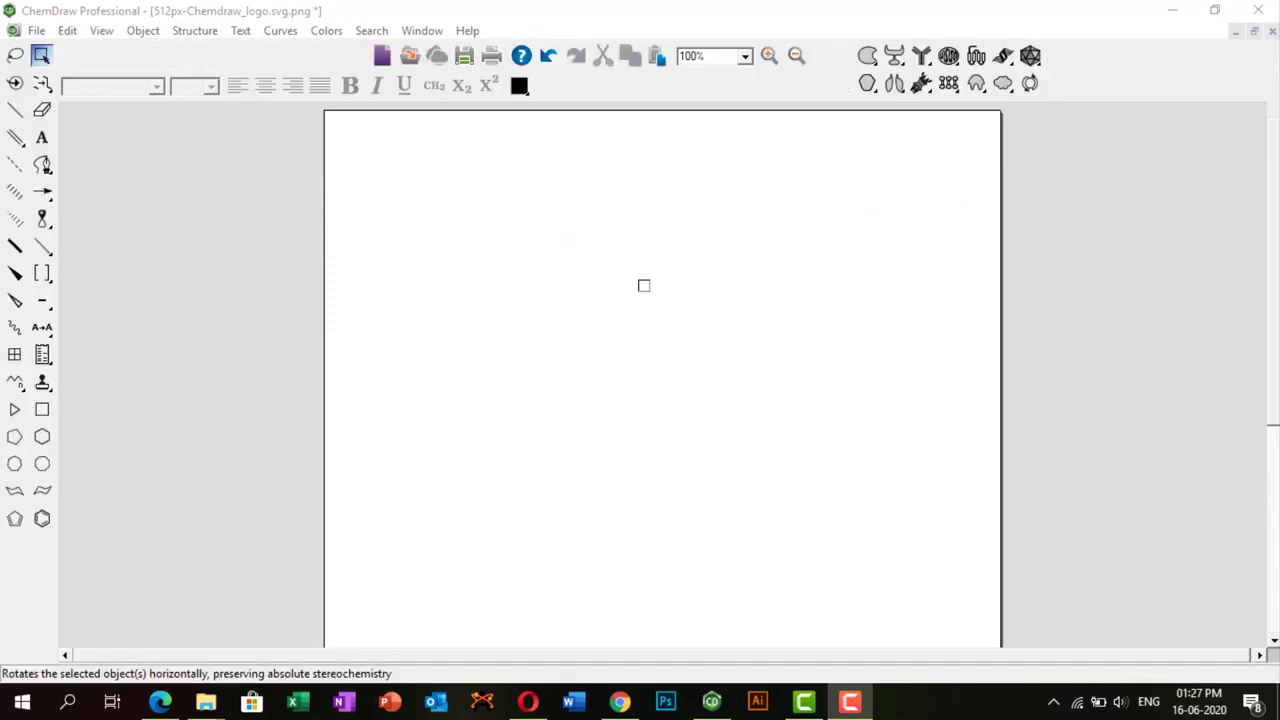
pyautogui.click(1003, 55)
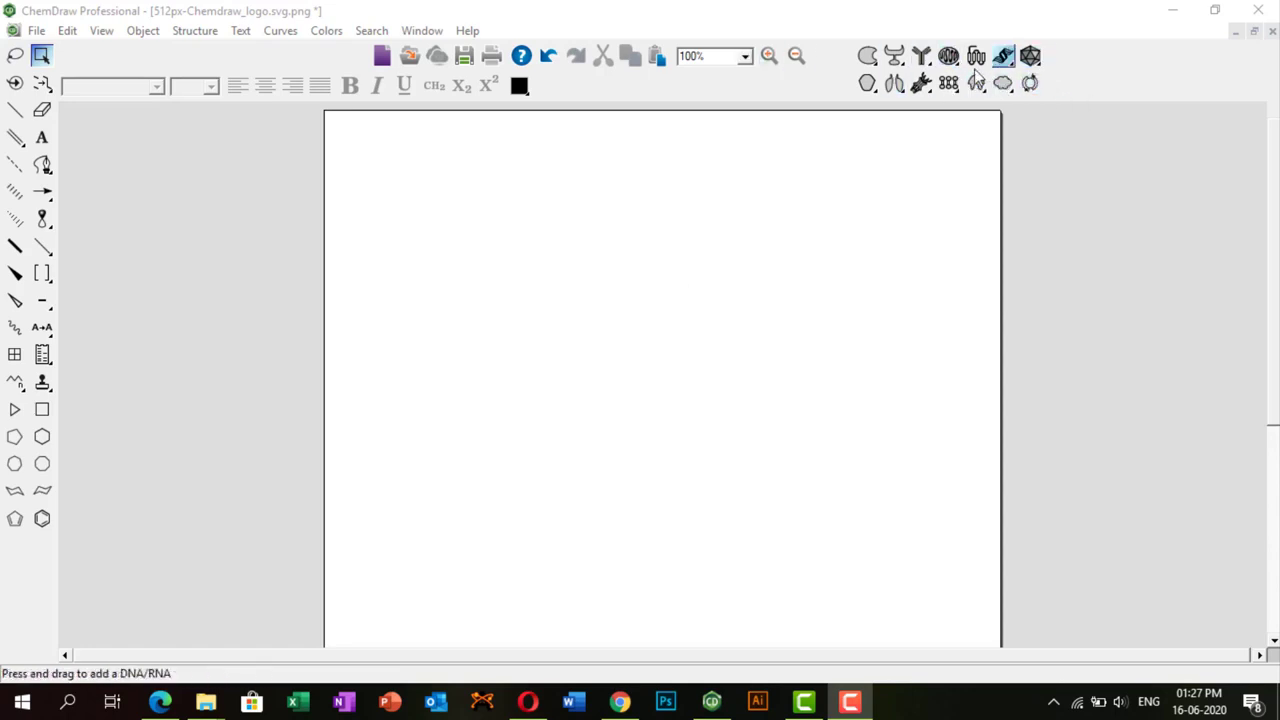
pyautogui.moveTo(908, 155); pyautogui.dragTo(693, 236)
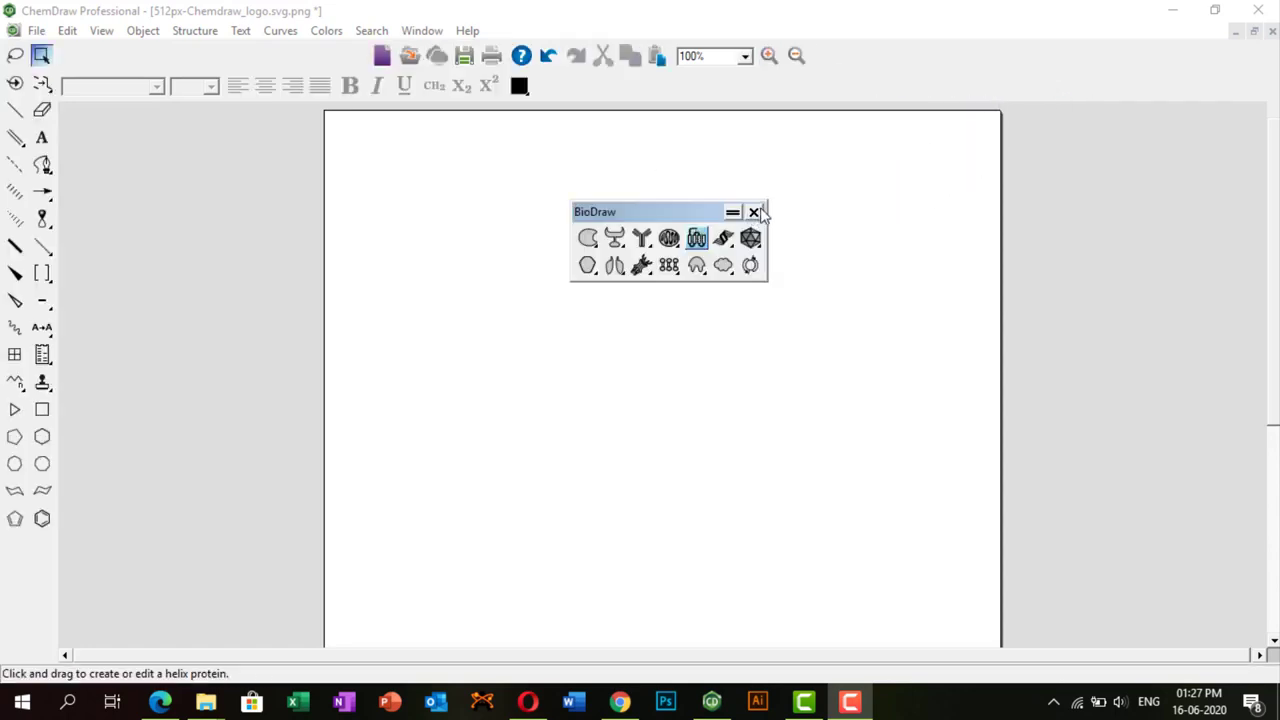
pyautogui.click(754, 212)
pyautogui.moveTo(295, 95); pyautogui.dragTo(605, 92)
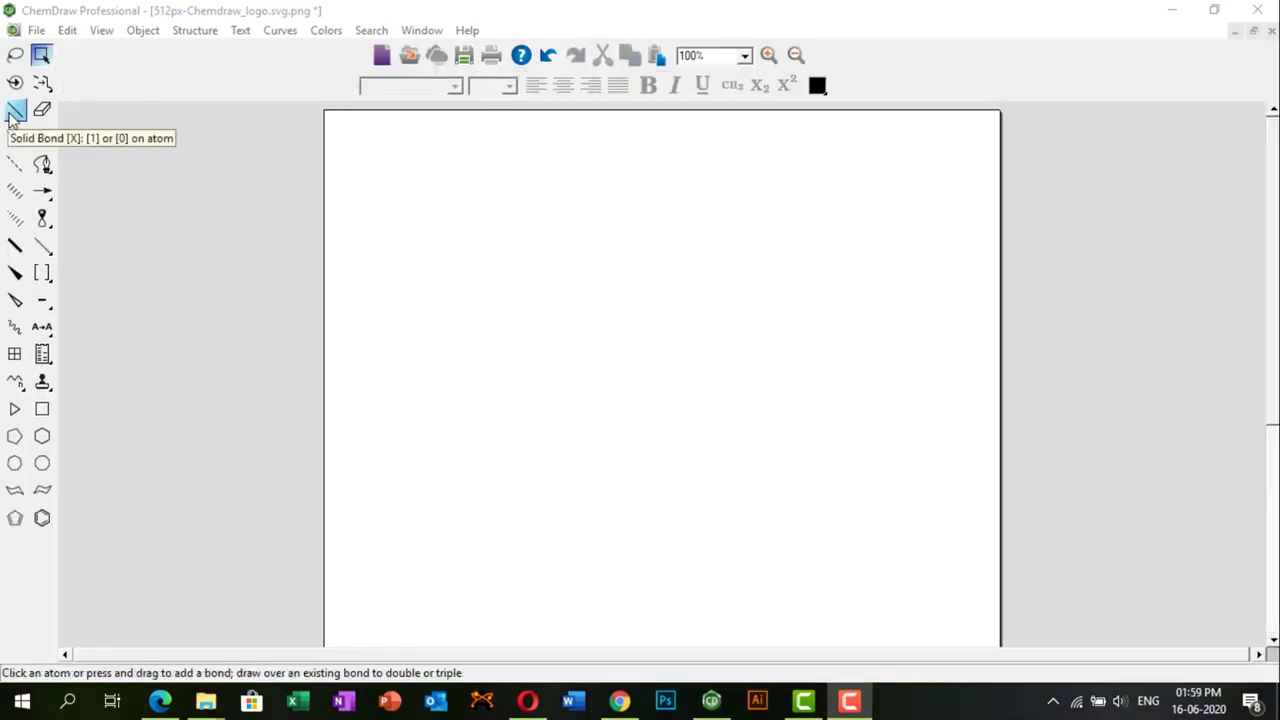
# Draw acetone as a two-bond chain with a C=O double bond, label O and both methyls, and move it up-right
pyautogui.click(42, 109)
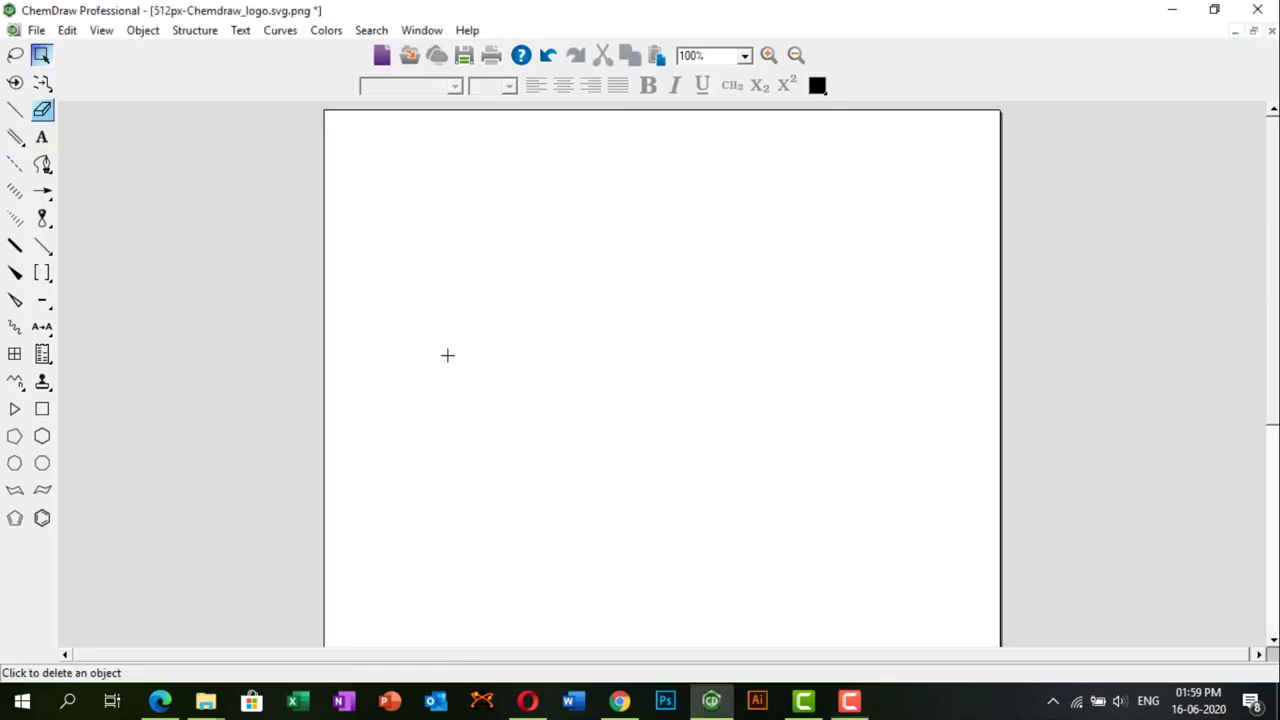
pyautogui.moveTo(447, 353)
pyautogui.mouseDown()
pyautogui.moveTo(480, 334)
pyautogui.moveTo(484, 350)
pyautogui.moveTo(480, 294)
pyautogui.mouseUp()
pyautogui.click(481, 316)
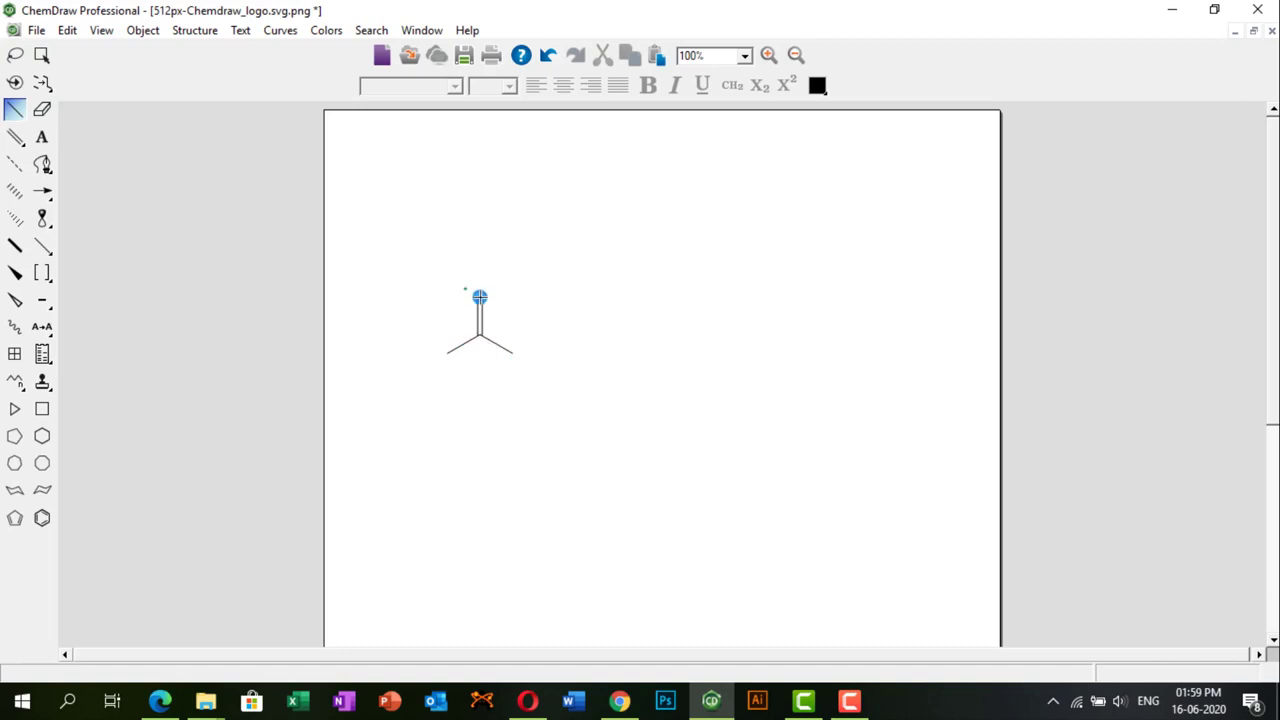
pyautogui.press('o')
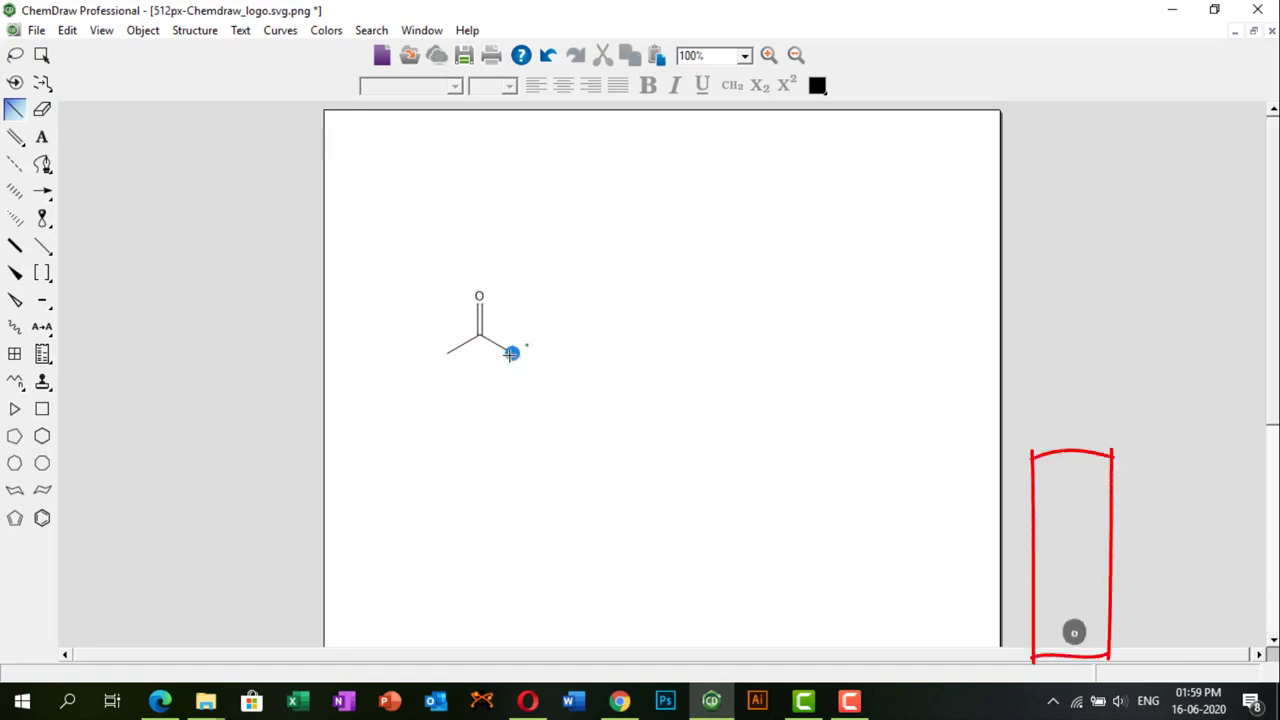
pyautogui.press('c')
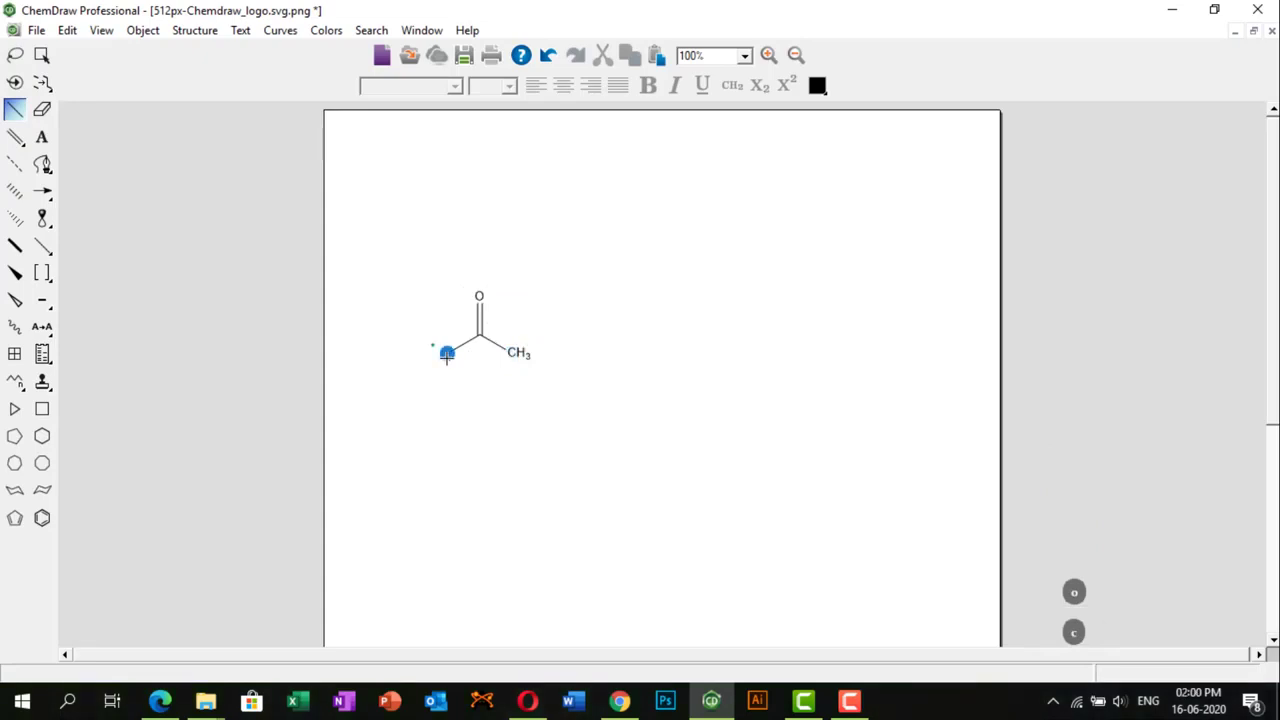
pyautogui.press('c')
pyautogui.press('c')
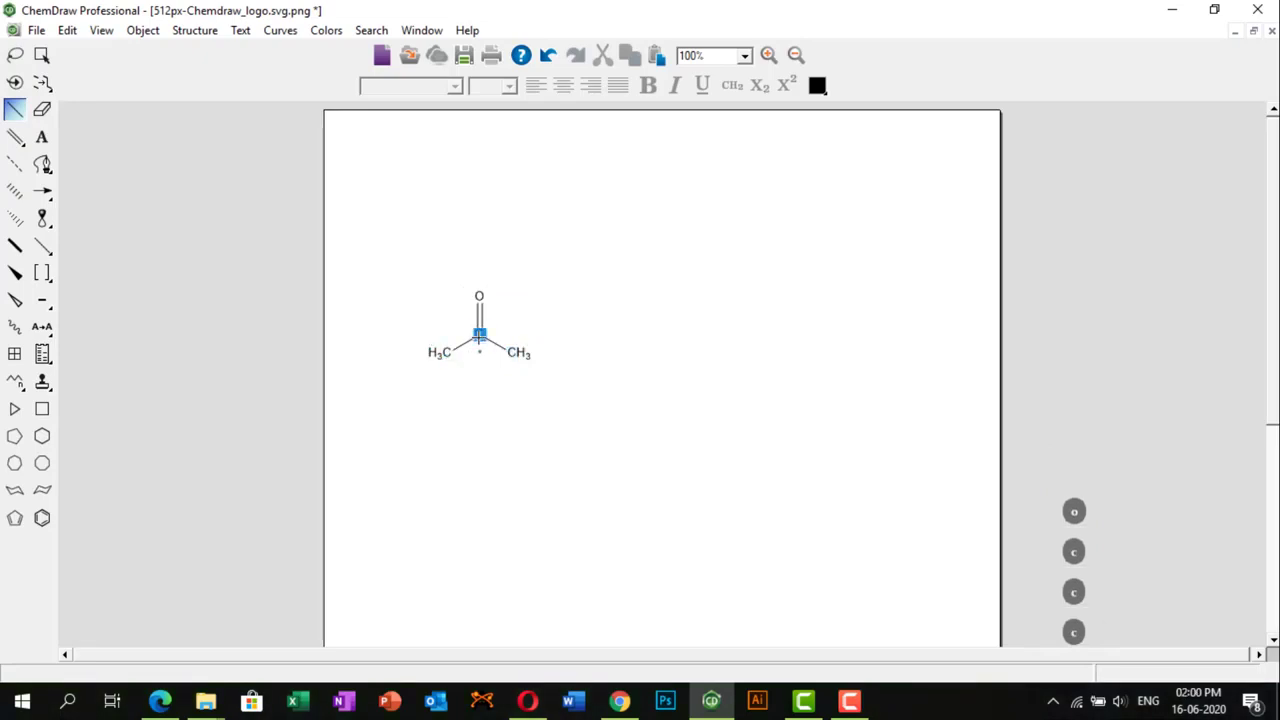
pyautogui.hotkey('ctrl', 'a')
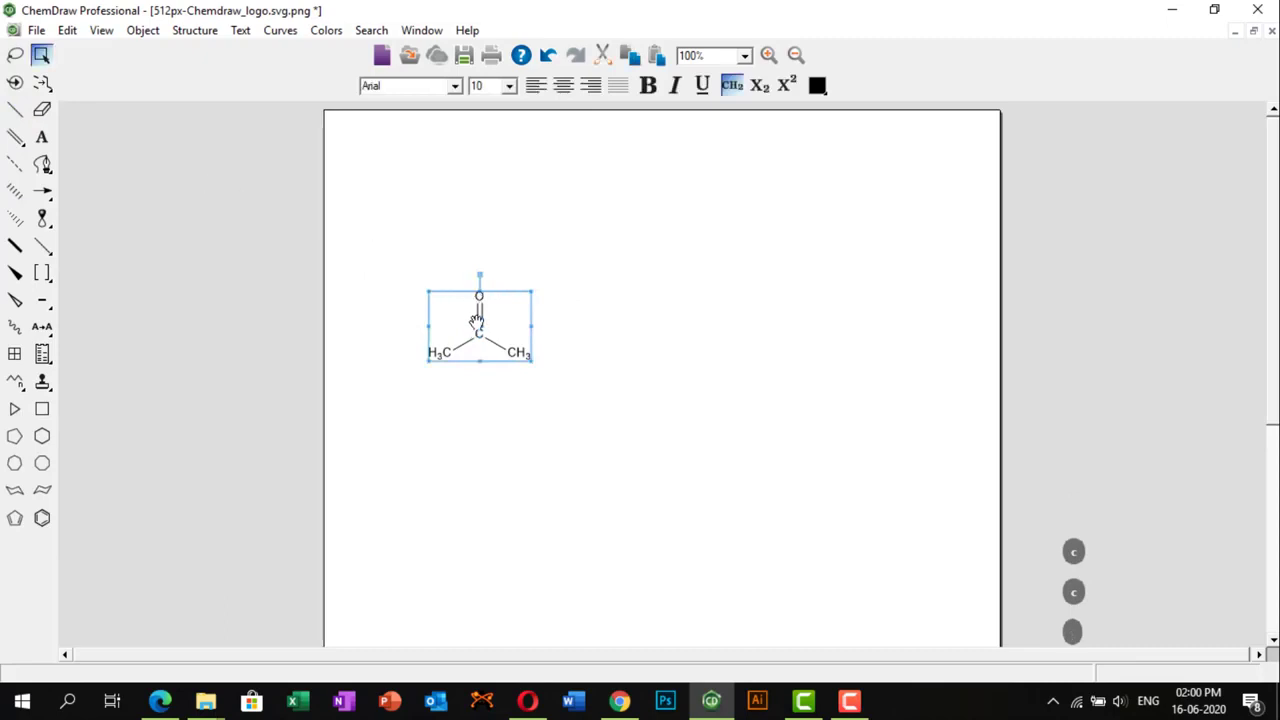
pyautogui.moveTo(477, 320); pyautogui.dragTo(531, 258)
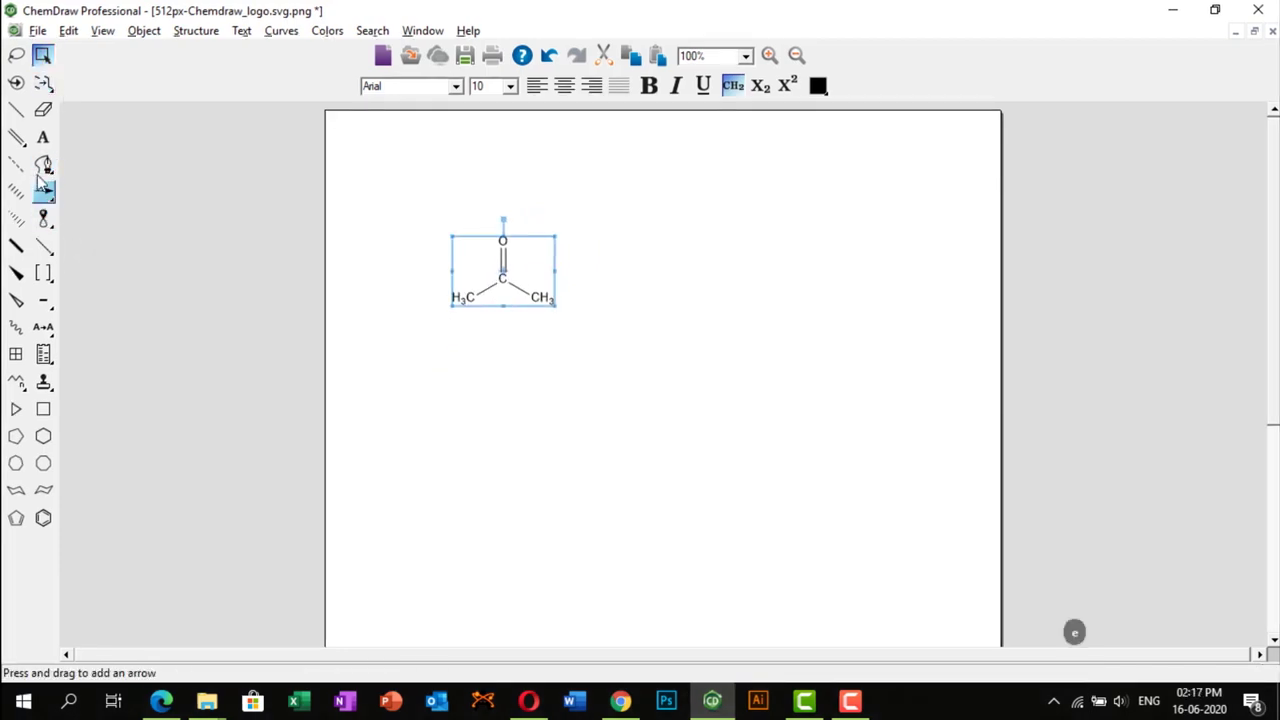
# Place a reaction arrow right of acetone and center the label NaBH4, with subscript 4, above it
pyautogui.click(45, 194)
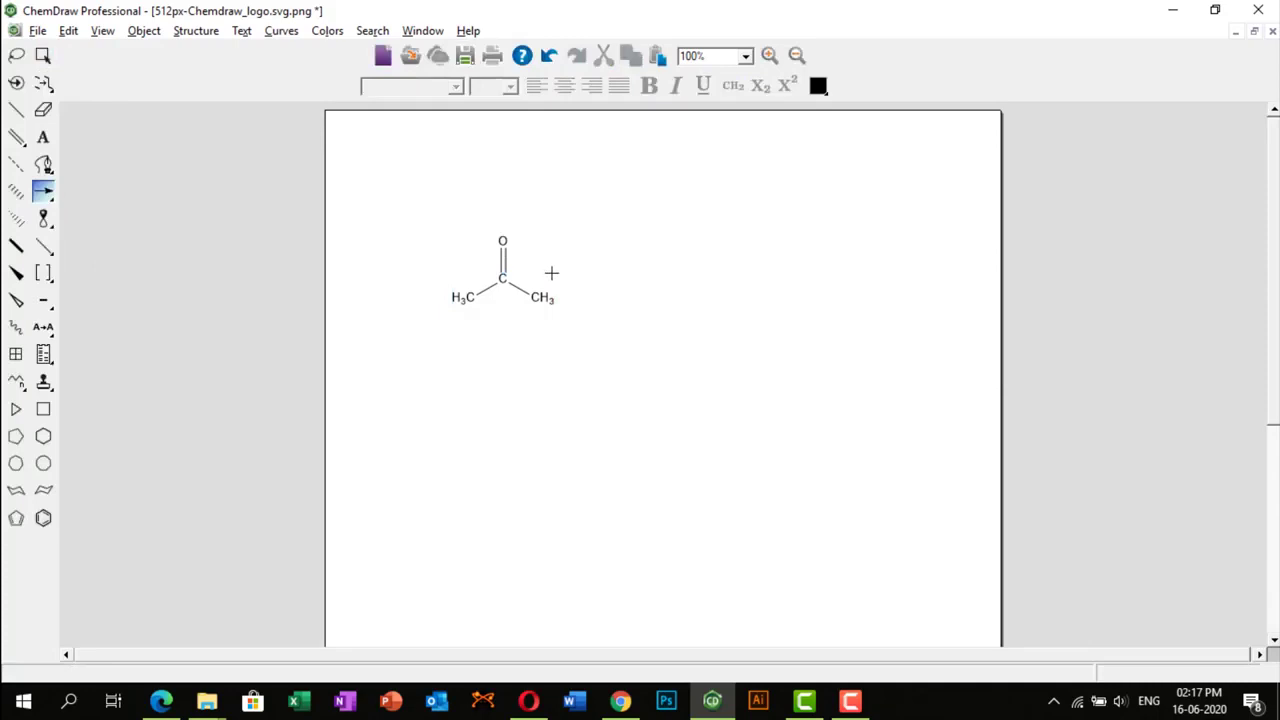
pyautogui.click(551, 272)
pyautogui.click(42, 137)
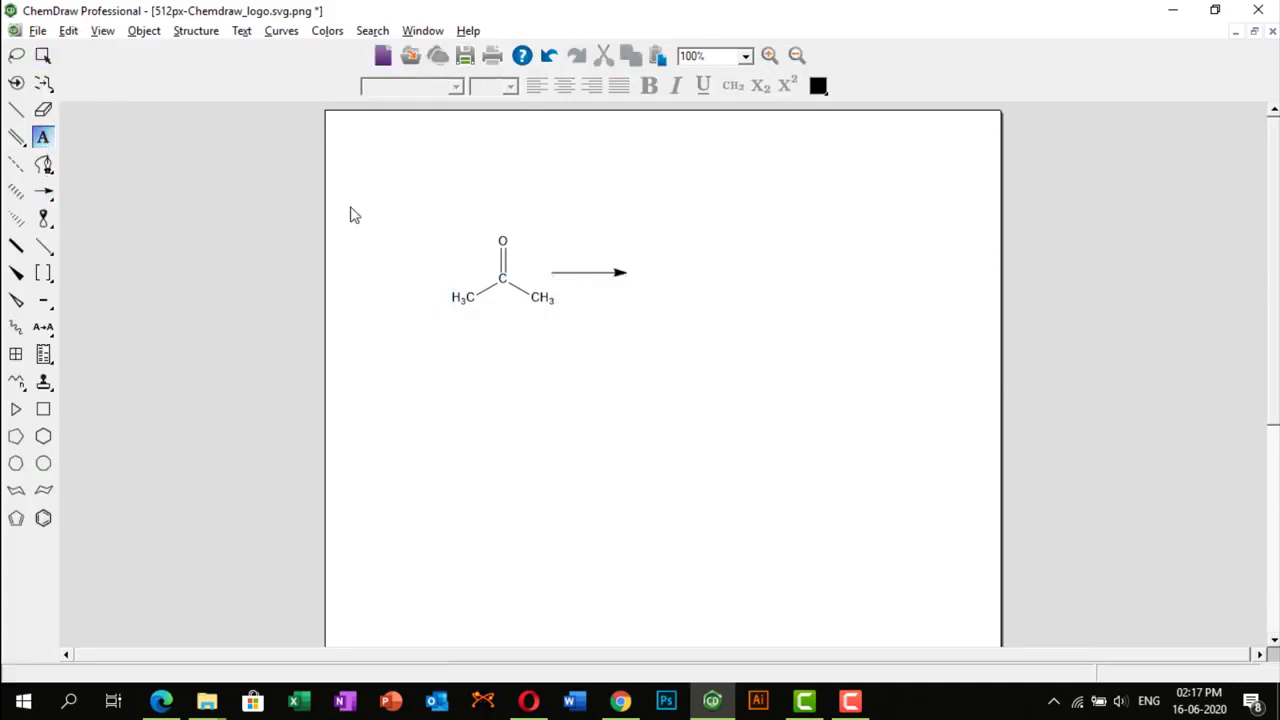
pyautogui.click(556, 262)
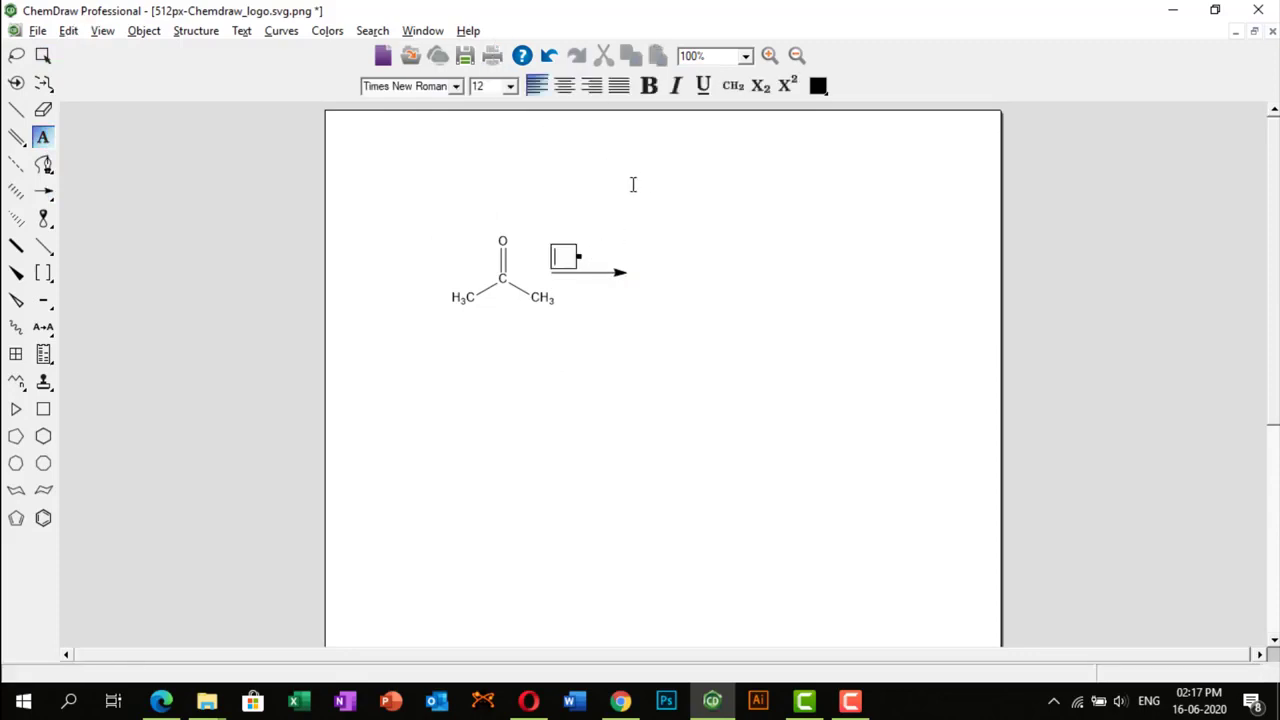
pyautogui.write('NaB')
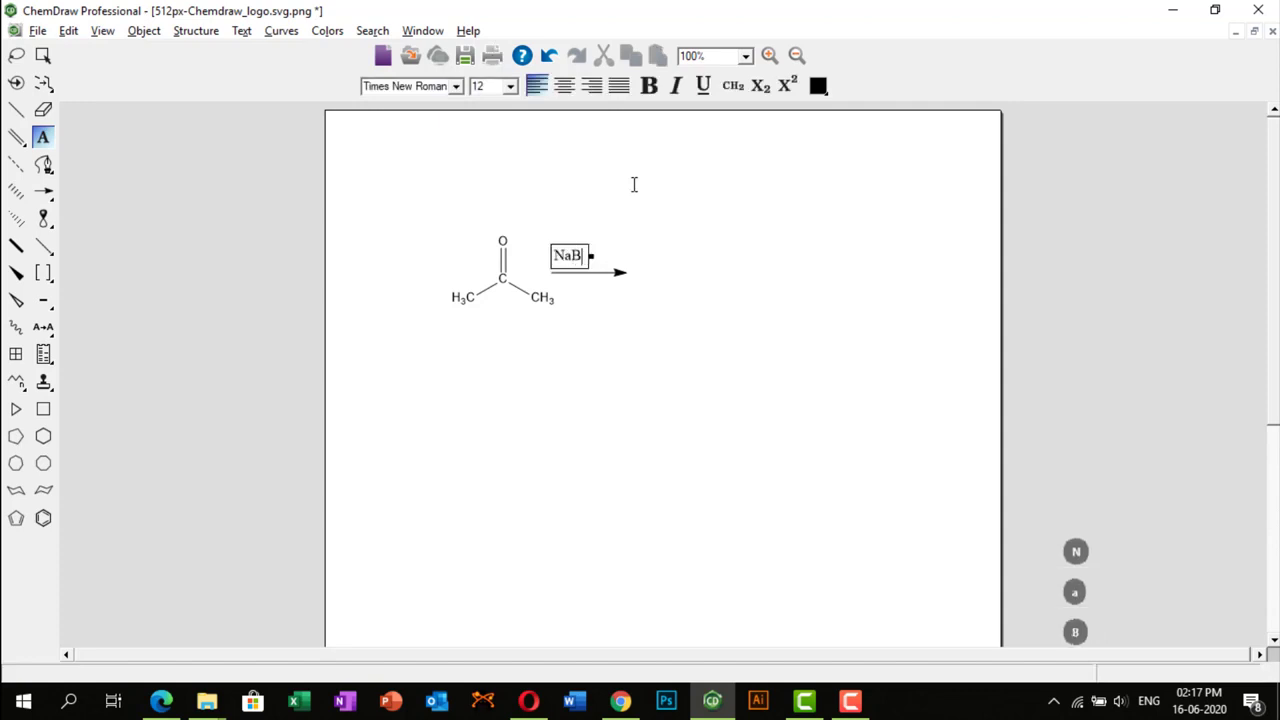
pyautogui.write('H')
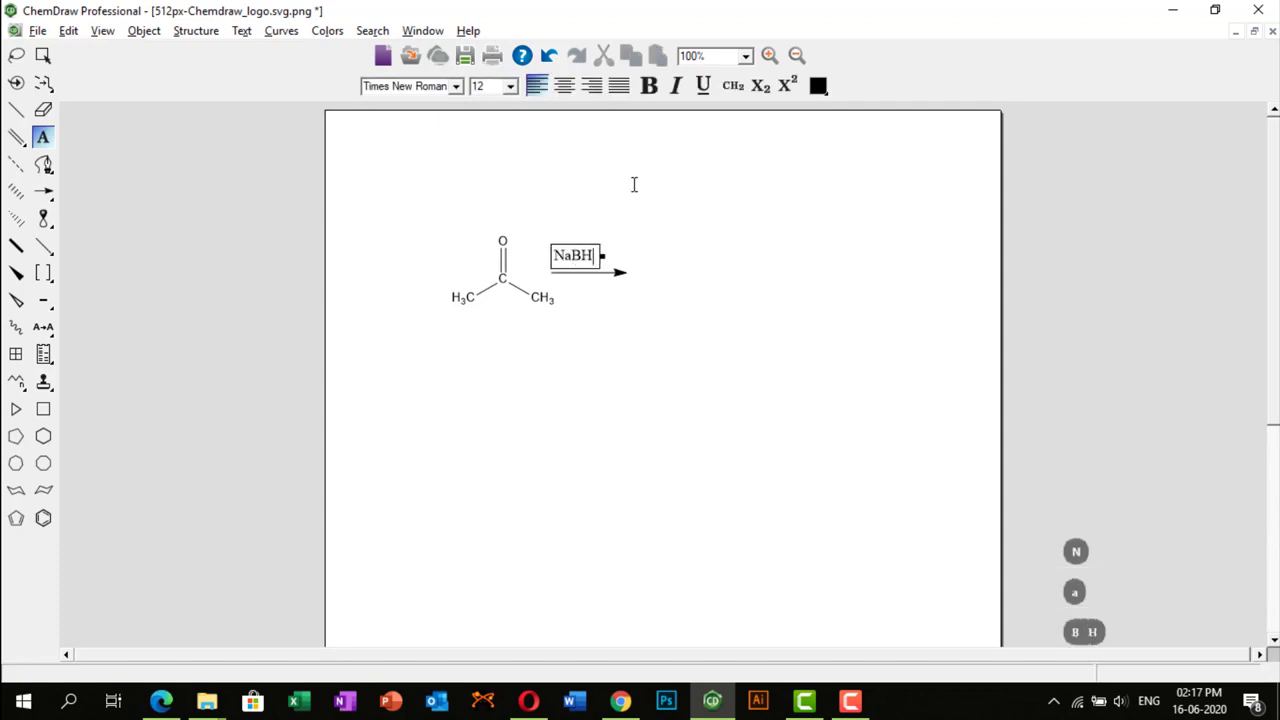
pyautogui.click(762, 87)
pyautogui.write('4')
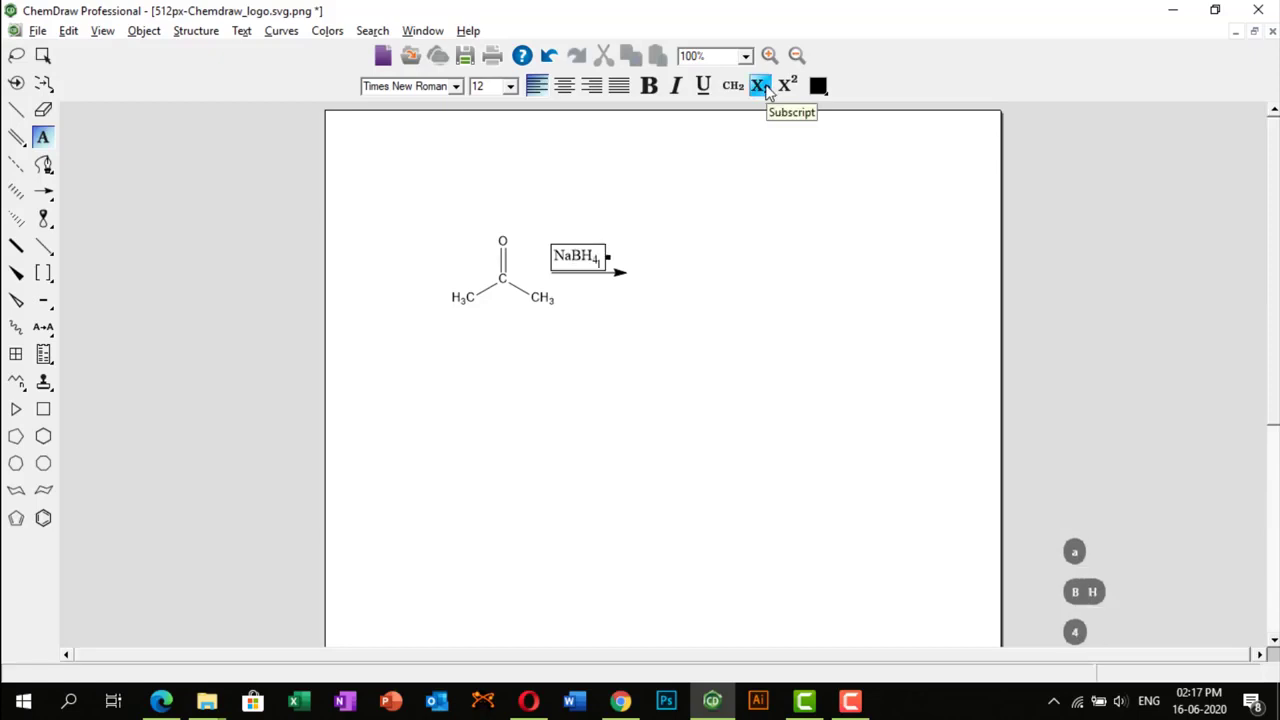
pyautogui.click(42, 55)
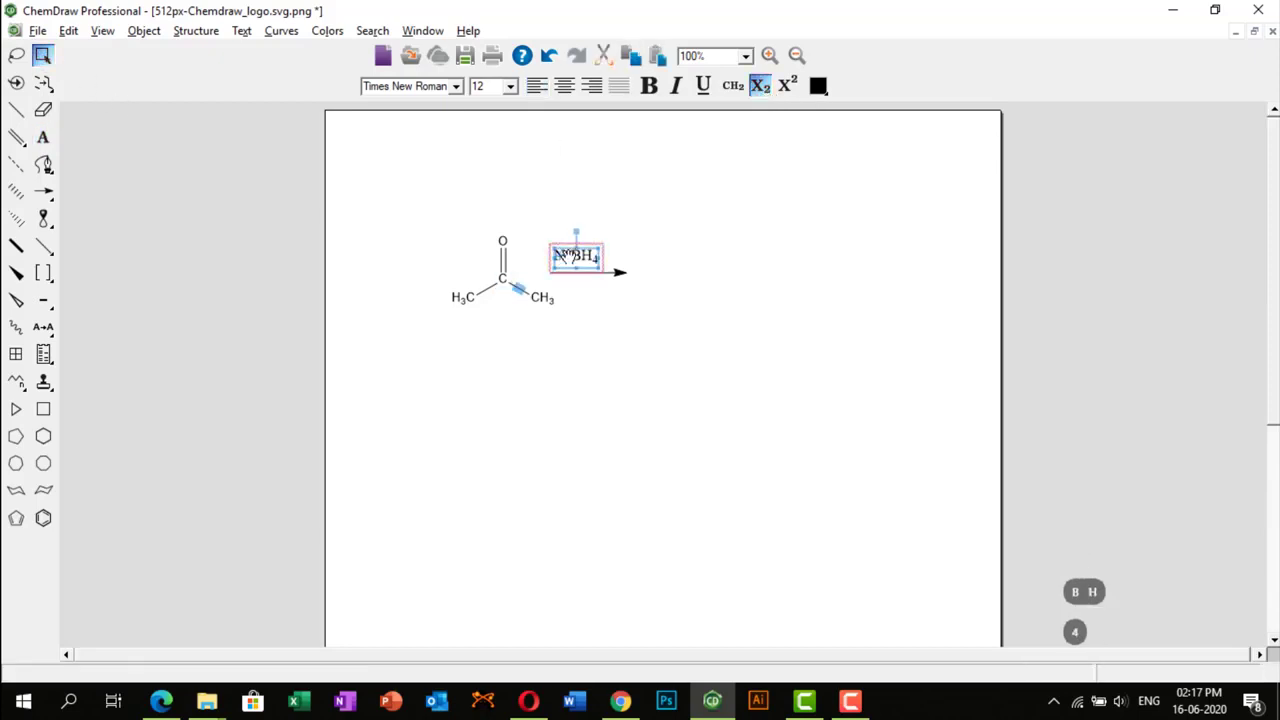
pyautogui.moveTo(584, 252); pyautogui.dragTo(592, 258)
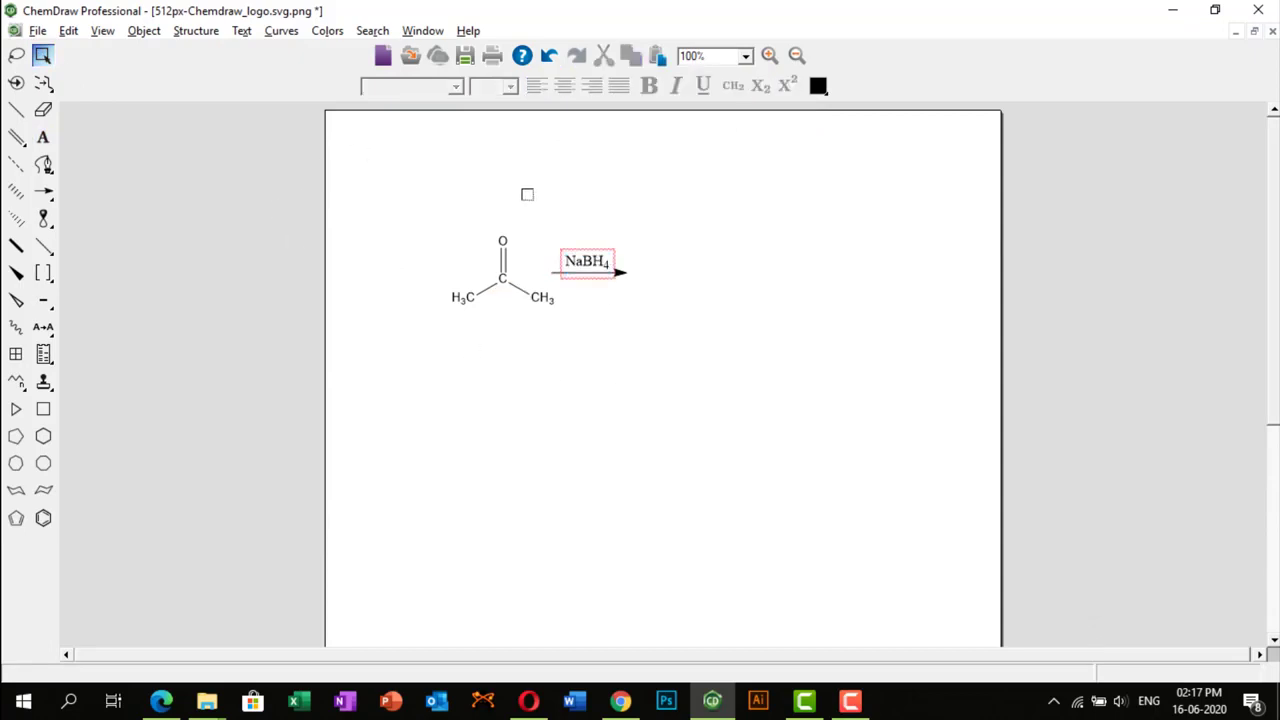
pyautogui.click(16, 109)
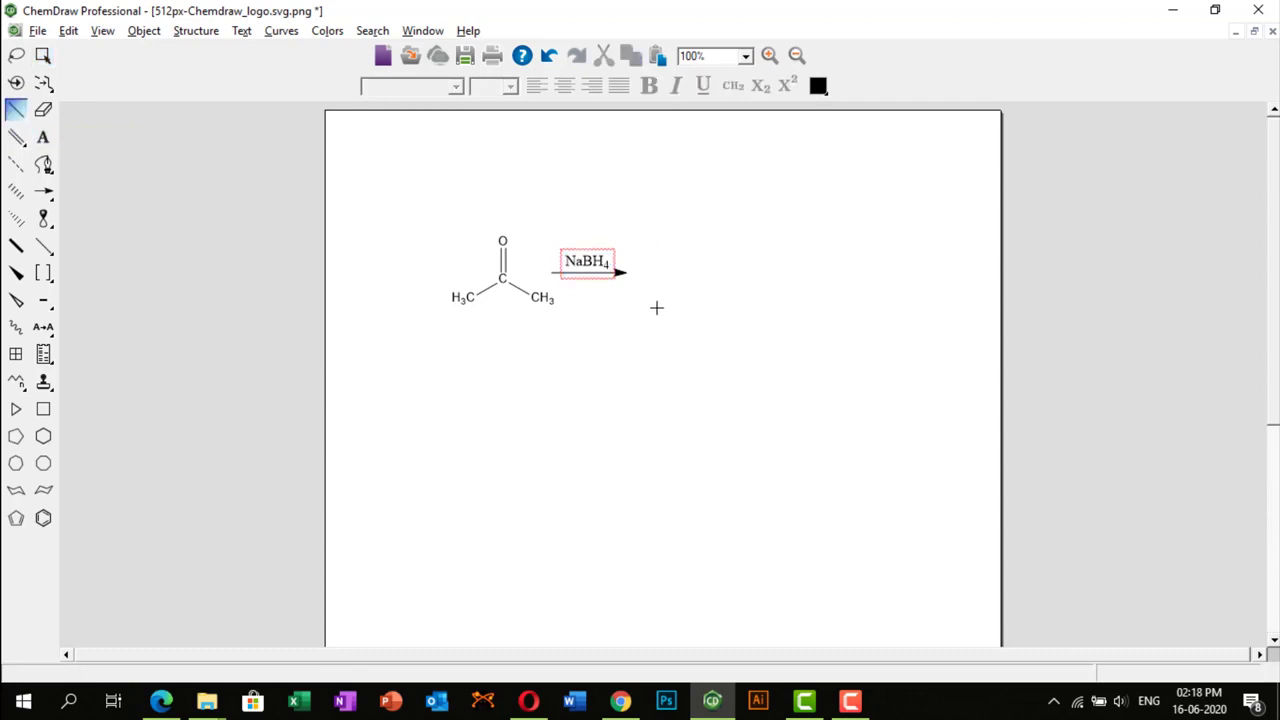
# Select the acetone structure and drop a duplicate to the right of the NaBH4 arrow
pyautogui.click(42, 55)
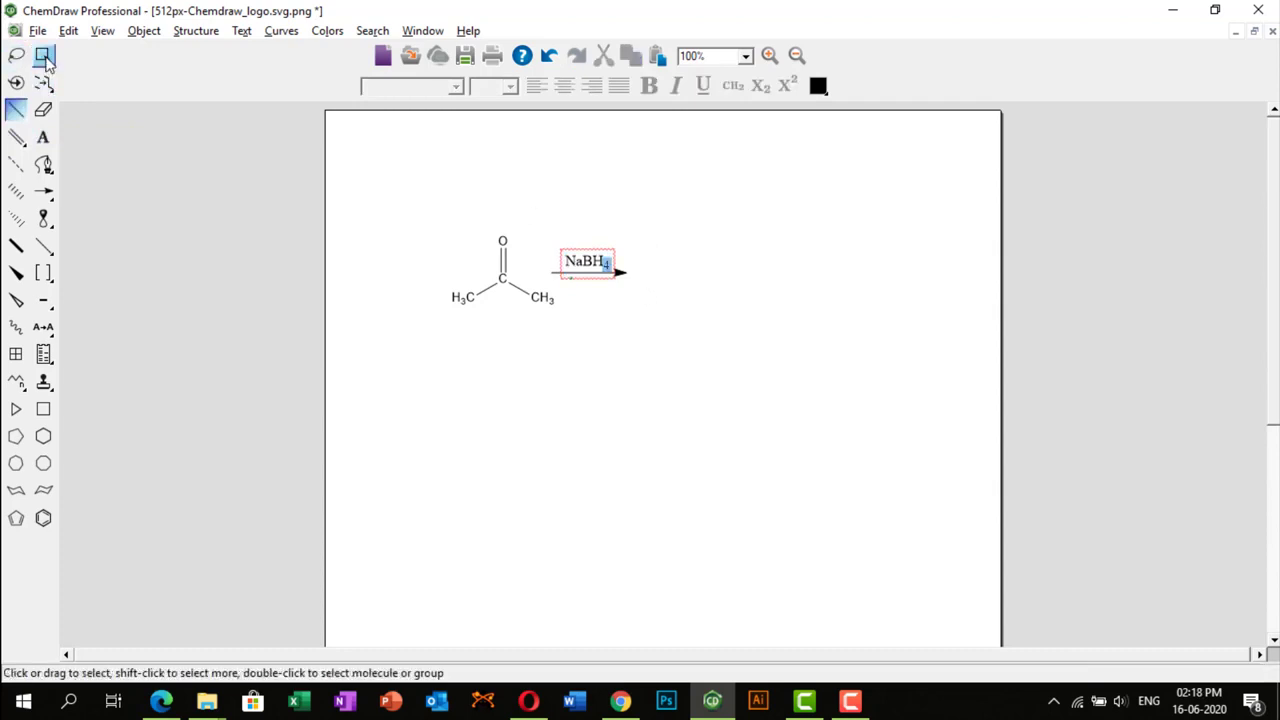
pyautogui.moveTo(425, 210); pyautogui.dragTo(554, 363)
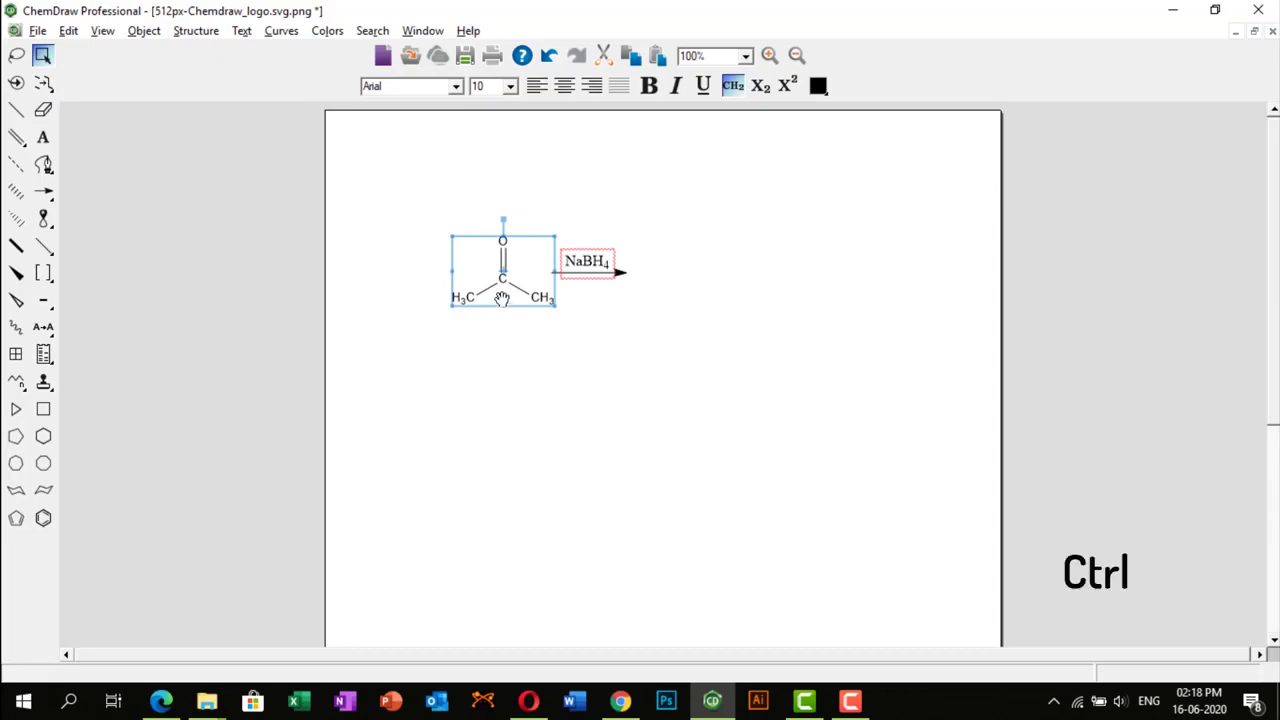
pyautogui.moveTo(502, 299); pyautogui.dragTo(660, 303)
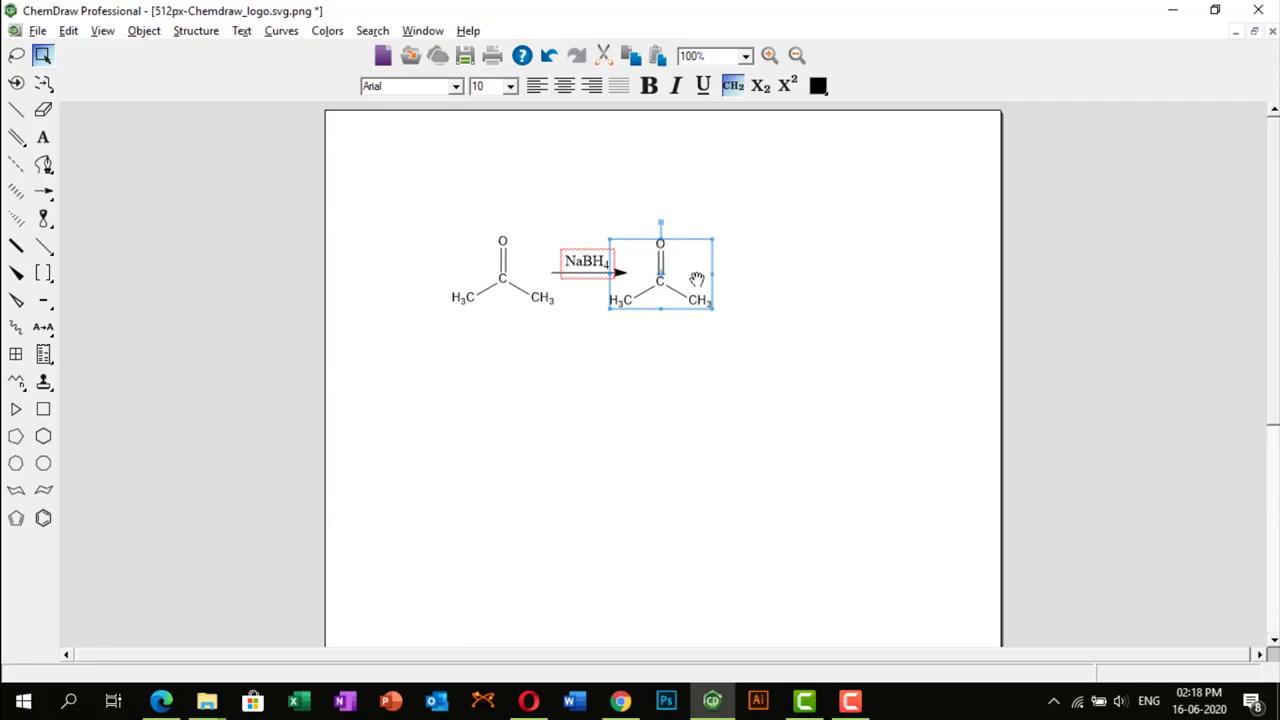
# Change the copy's C=O bond to a plain single bond and delete the central carbon's CH label
pyautogui.hotkey('ctrl', 'alt', 'Tab')
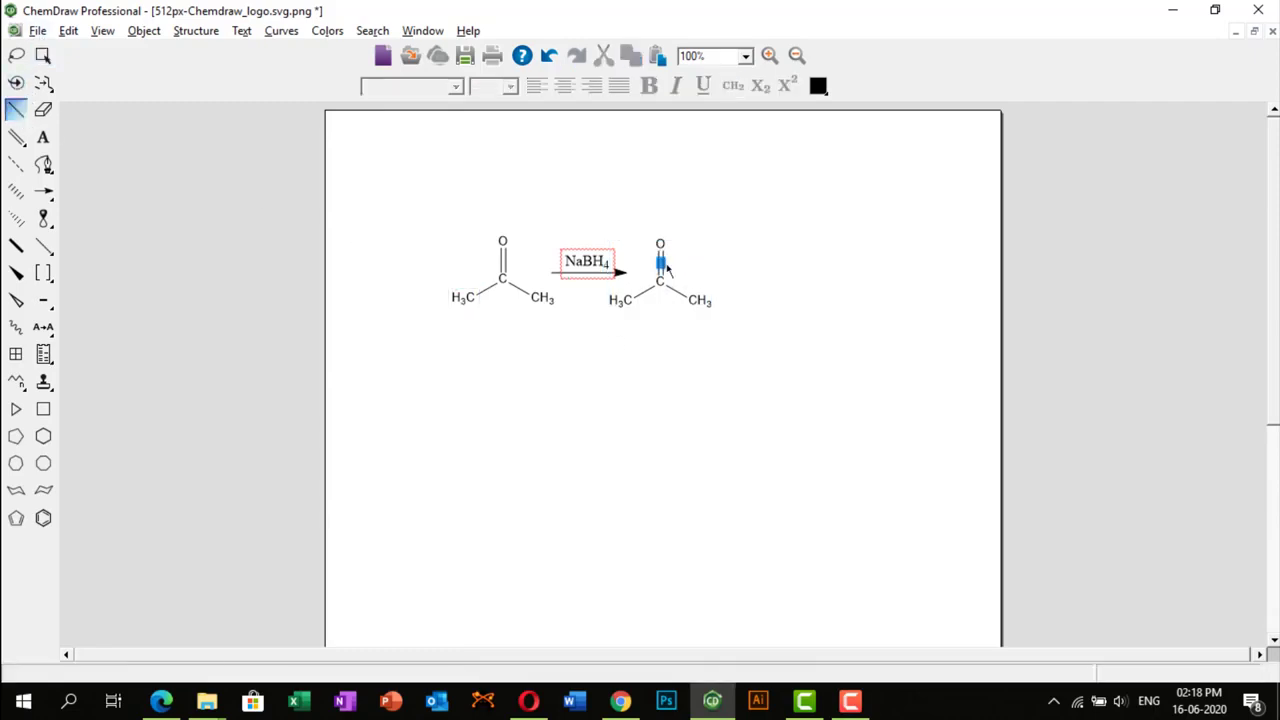
pyautogui.rightClick(660, 264)
pyautogui.moveTo(680, 274)
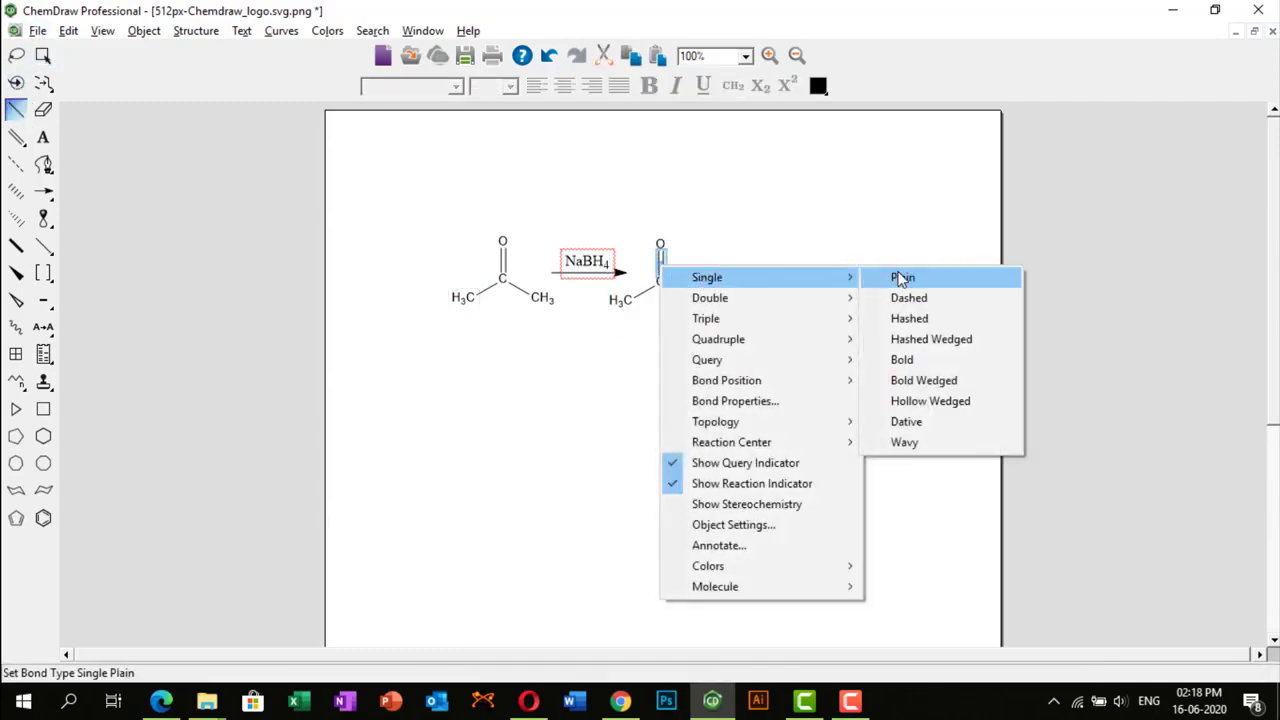
pyautogui.click(901, 278)
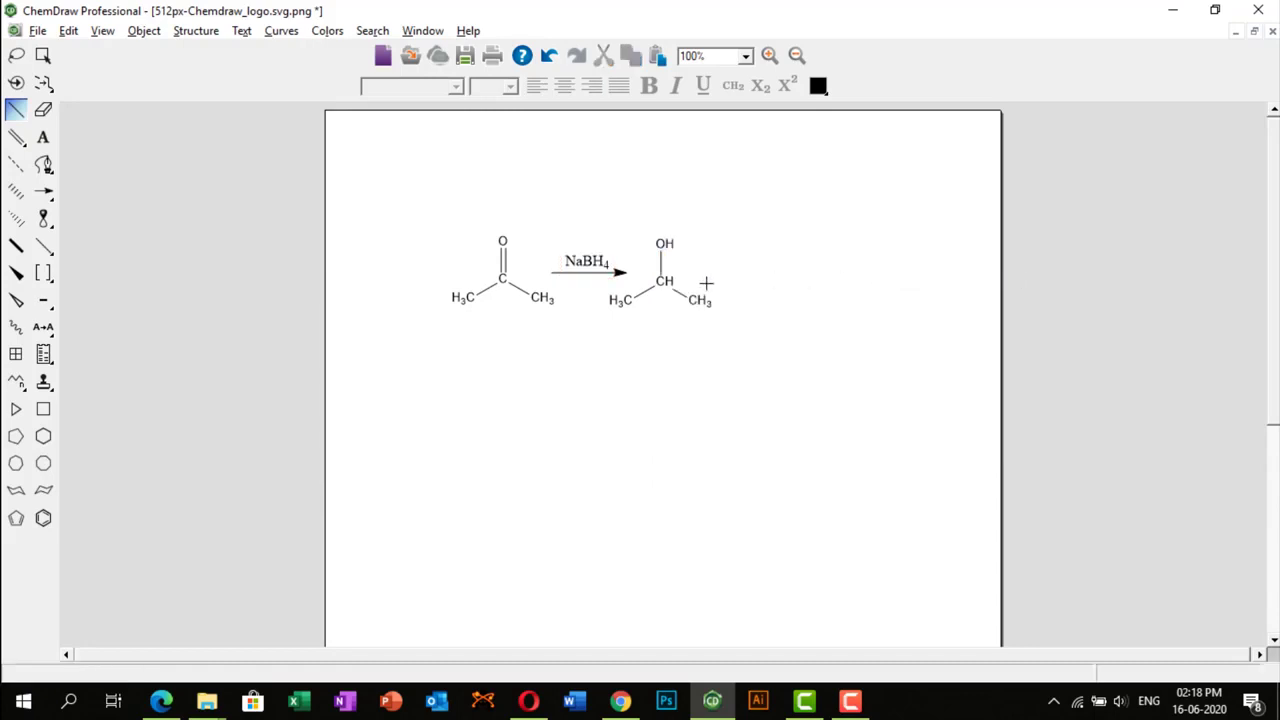
pyautogui.hotkey('ctrl', 'alt', 'Tab')
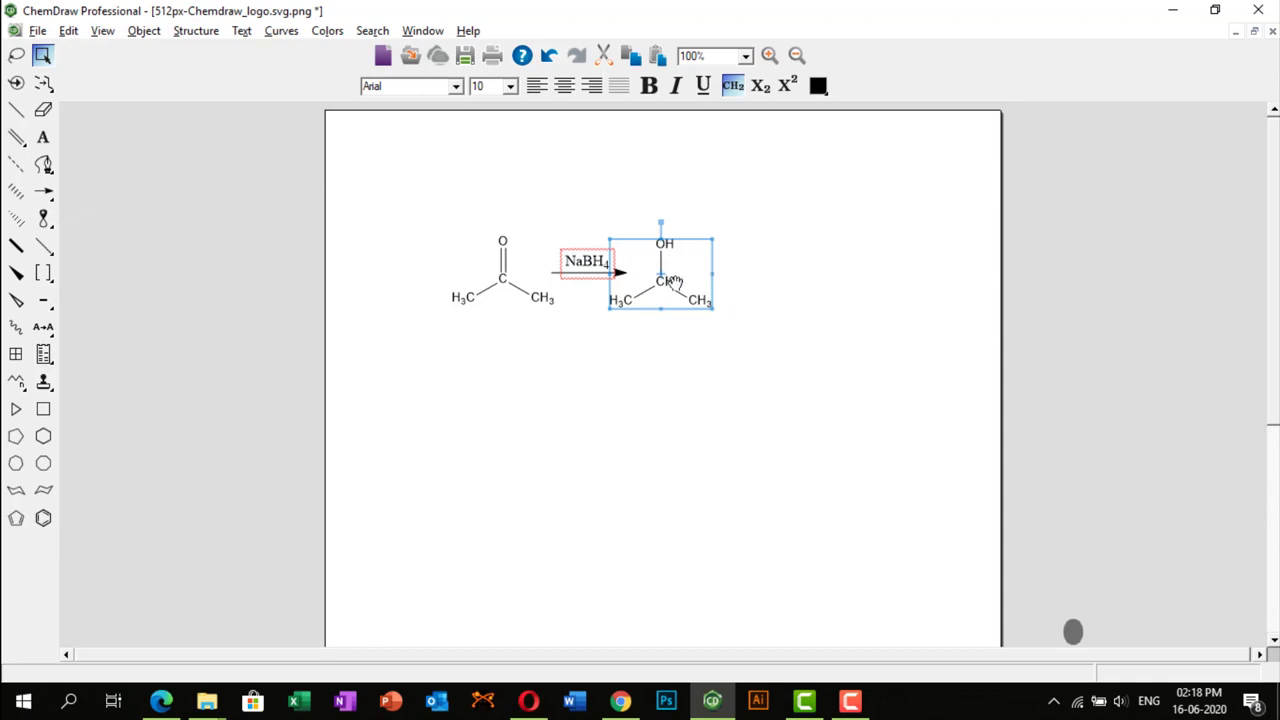
pyautogui.click(668, 359)
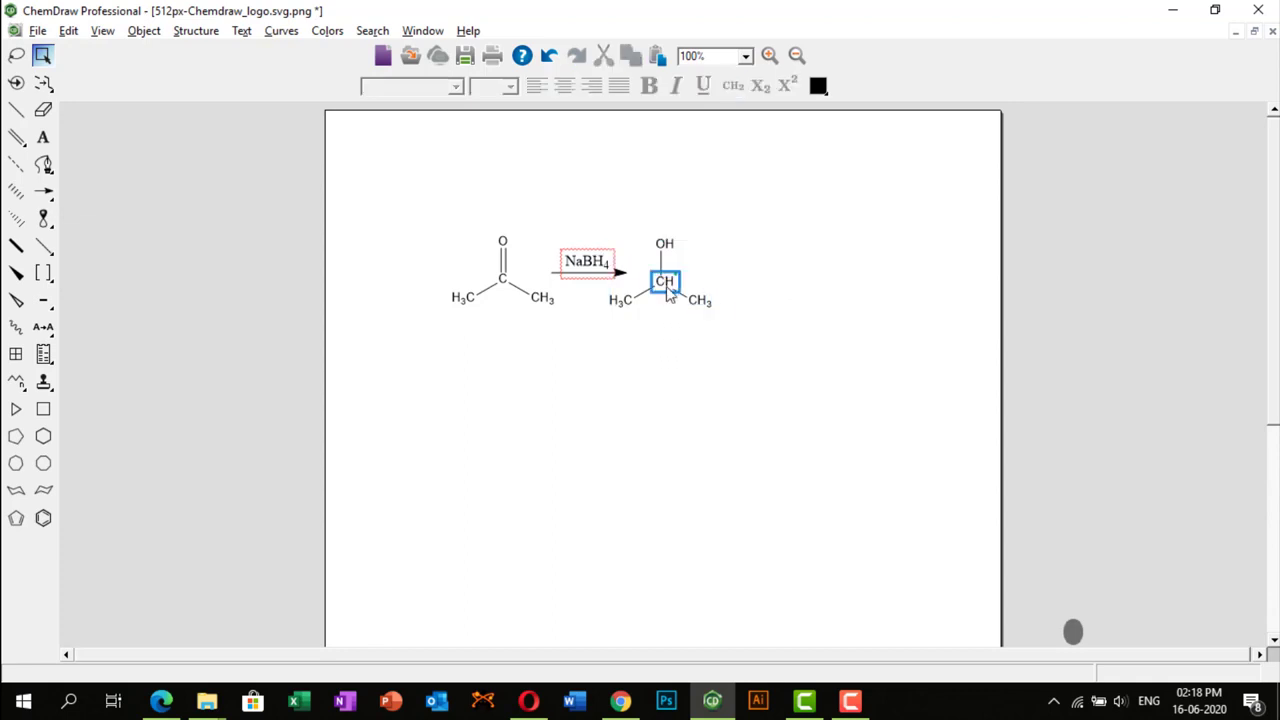
pyautogui.press('Delete')
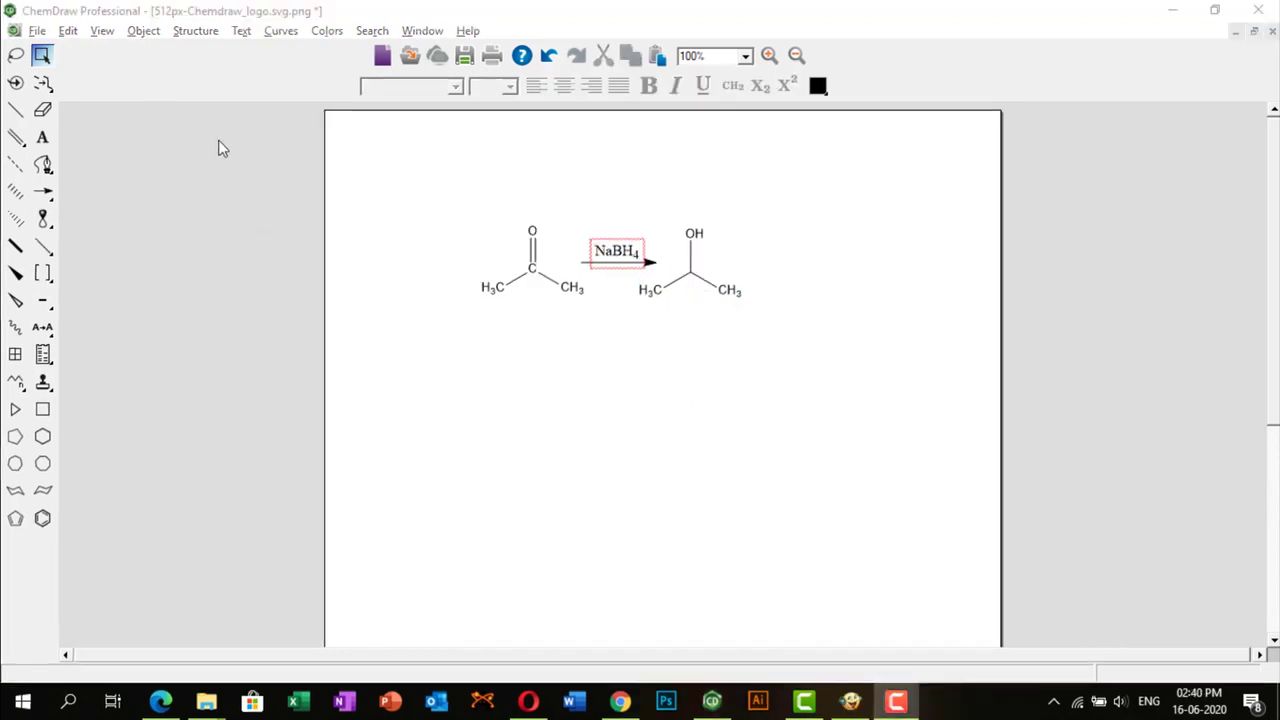
# Using the Character Map, label the product's central carbon α, its methyl β, and acetone's left methyl α
pyautogui.click(105, 32)
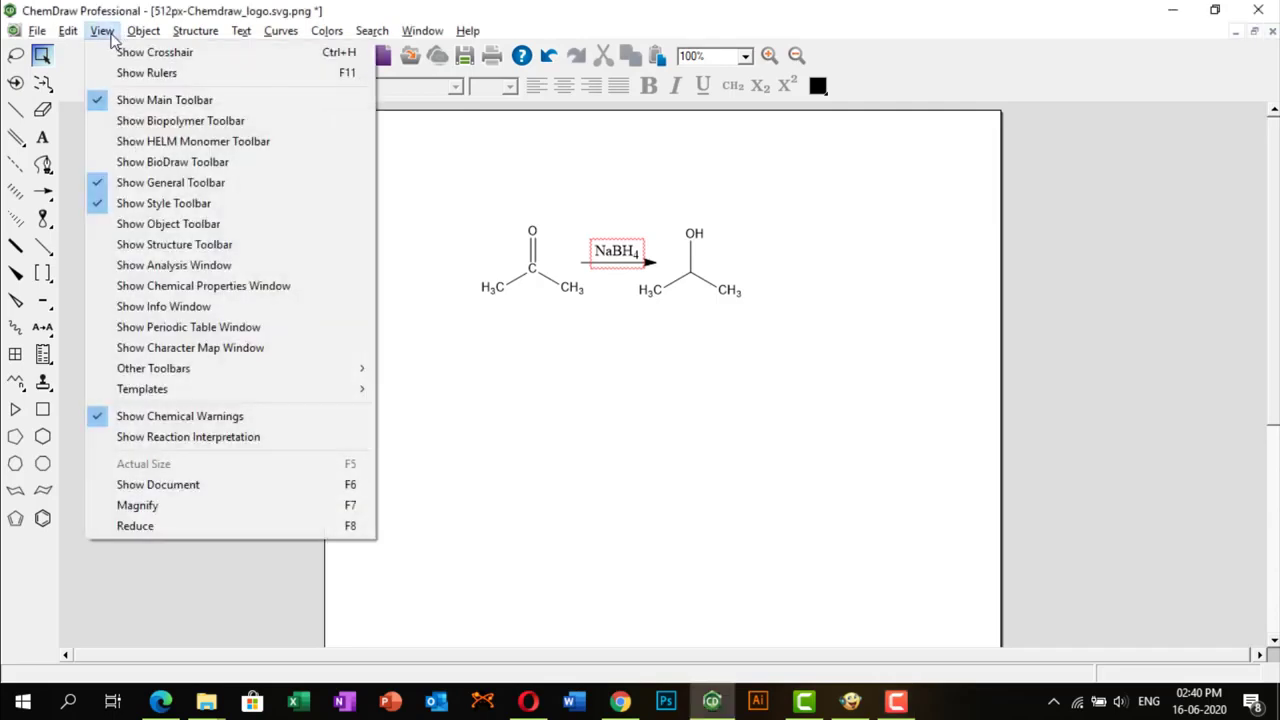
pyautogui.click(188, 348)
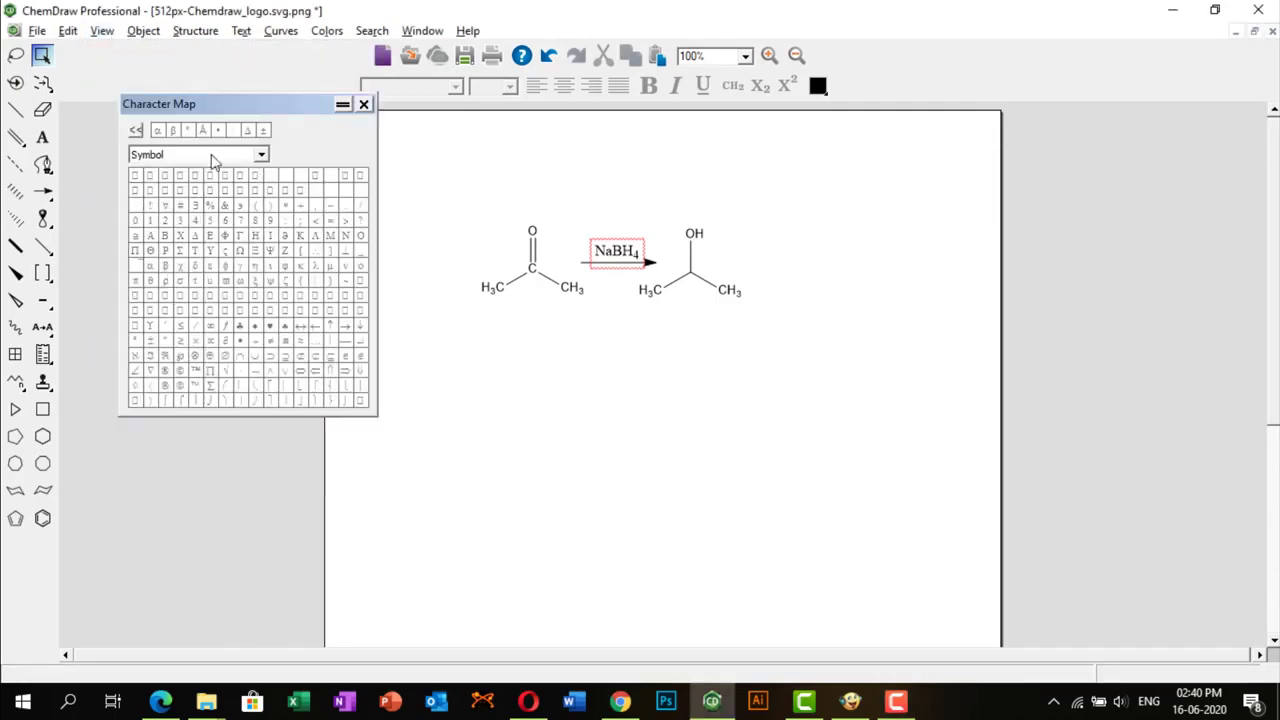
pyautogui.click(45, 142)
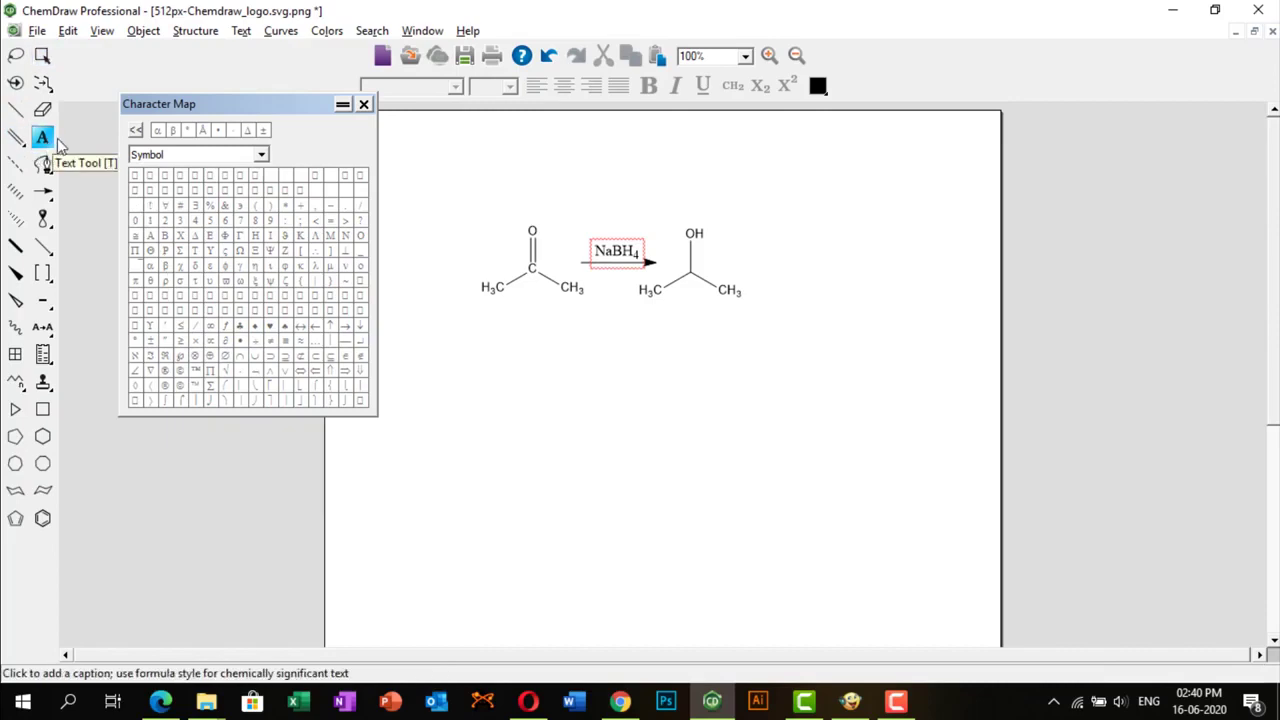
pyautogui.click(689, 287)
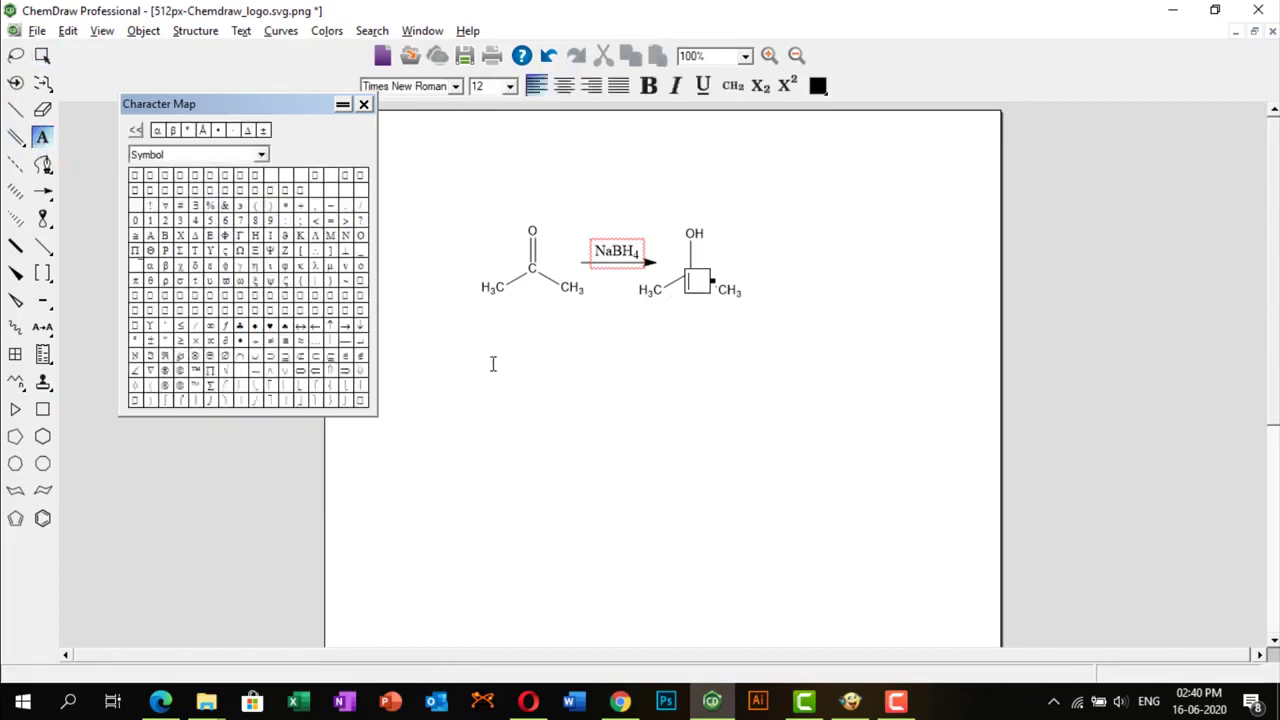
pyautogui.click(152, 268)
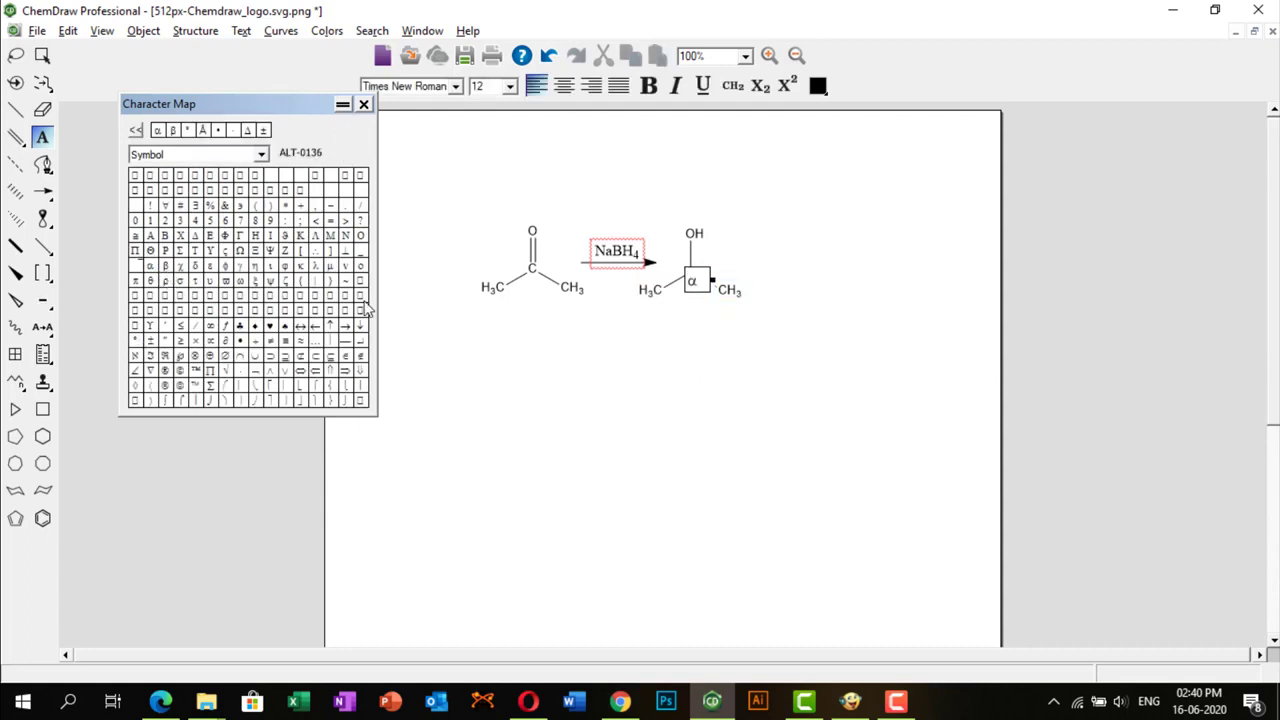
pyautogui.click(659, 309)
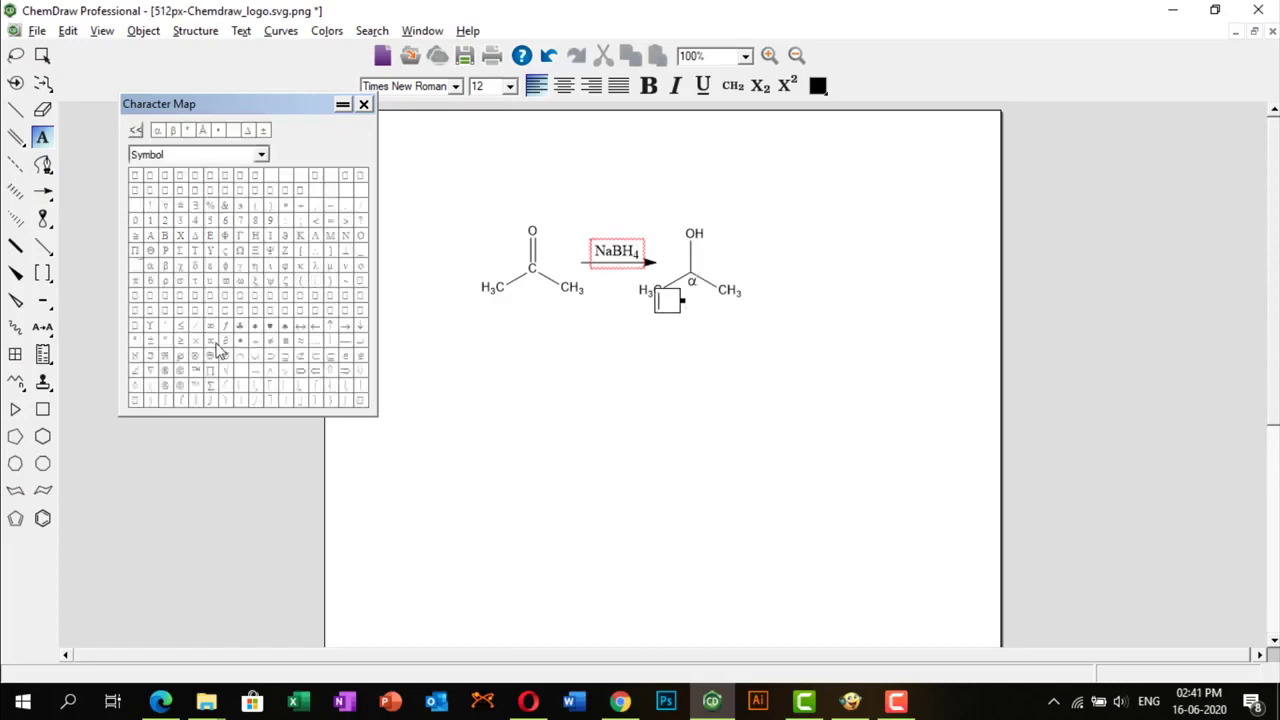
pyautogui.click(167, 266)
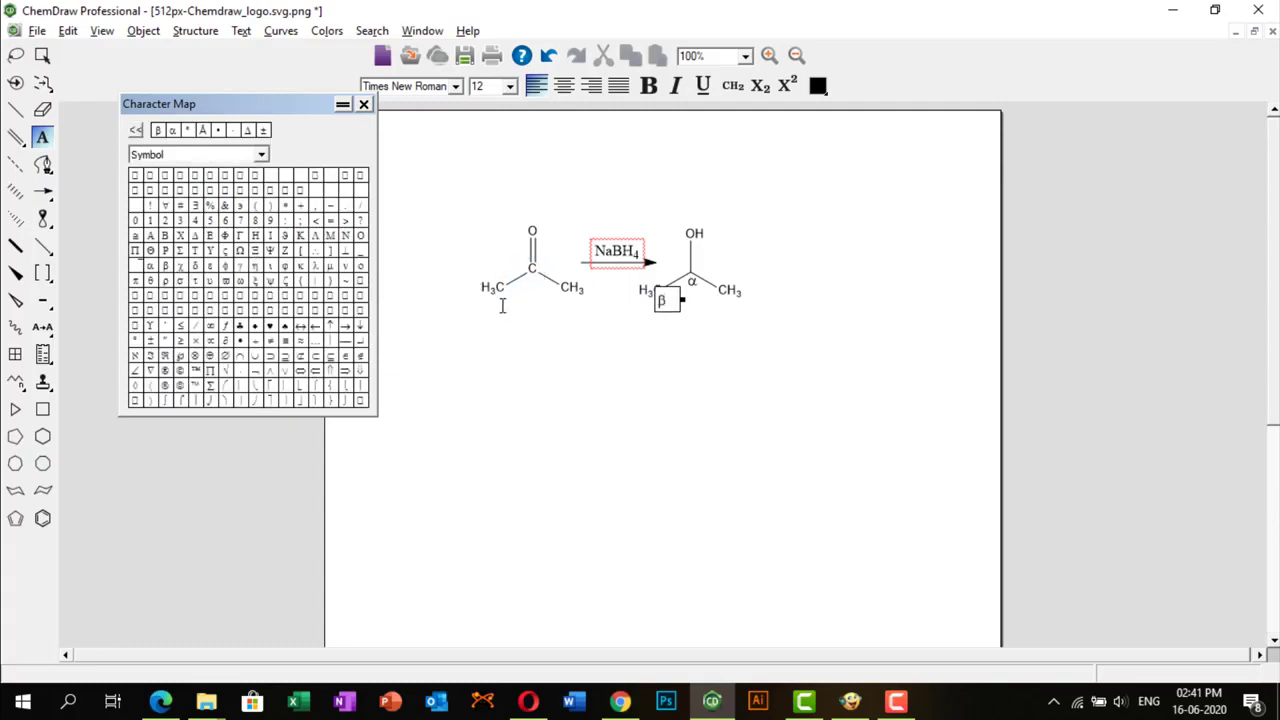
pyautogui.click(500, 306)
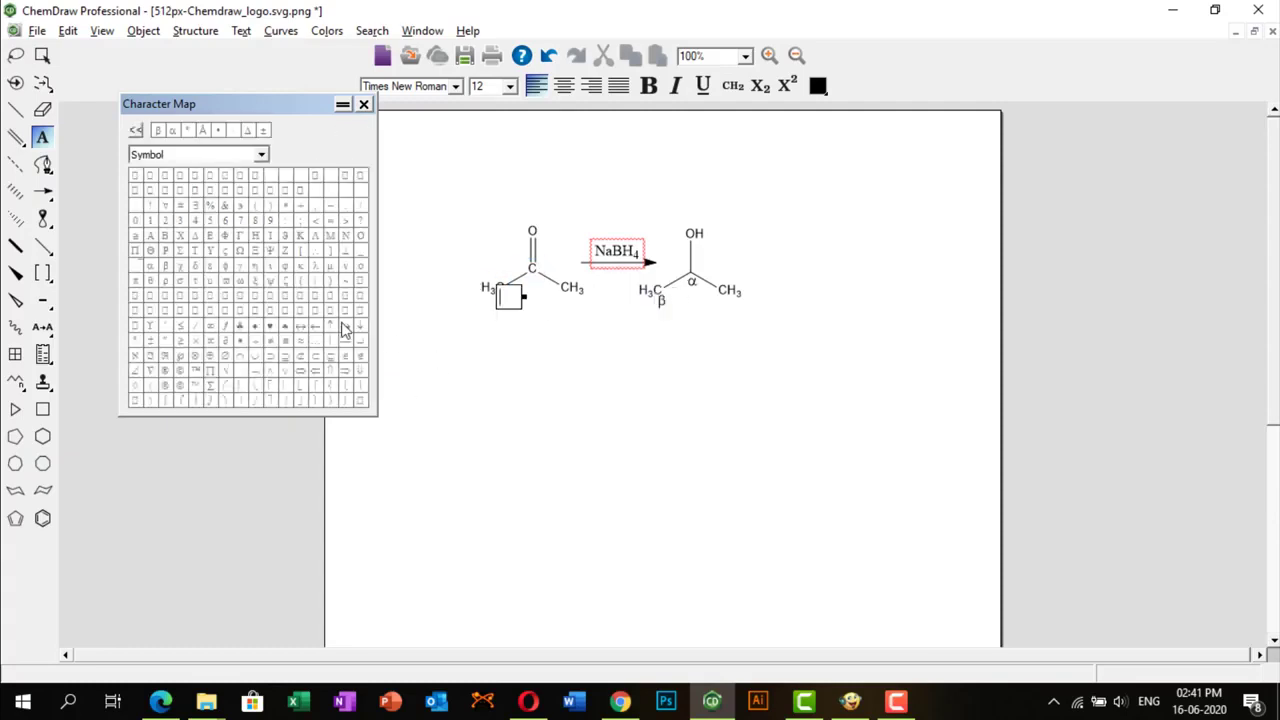
pyautogui.click(152, 266)
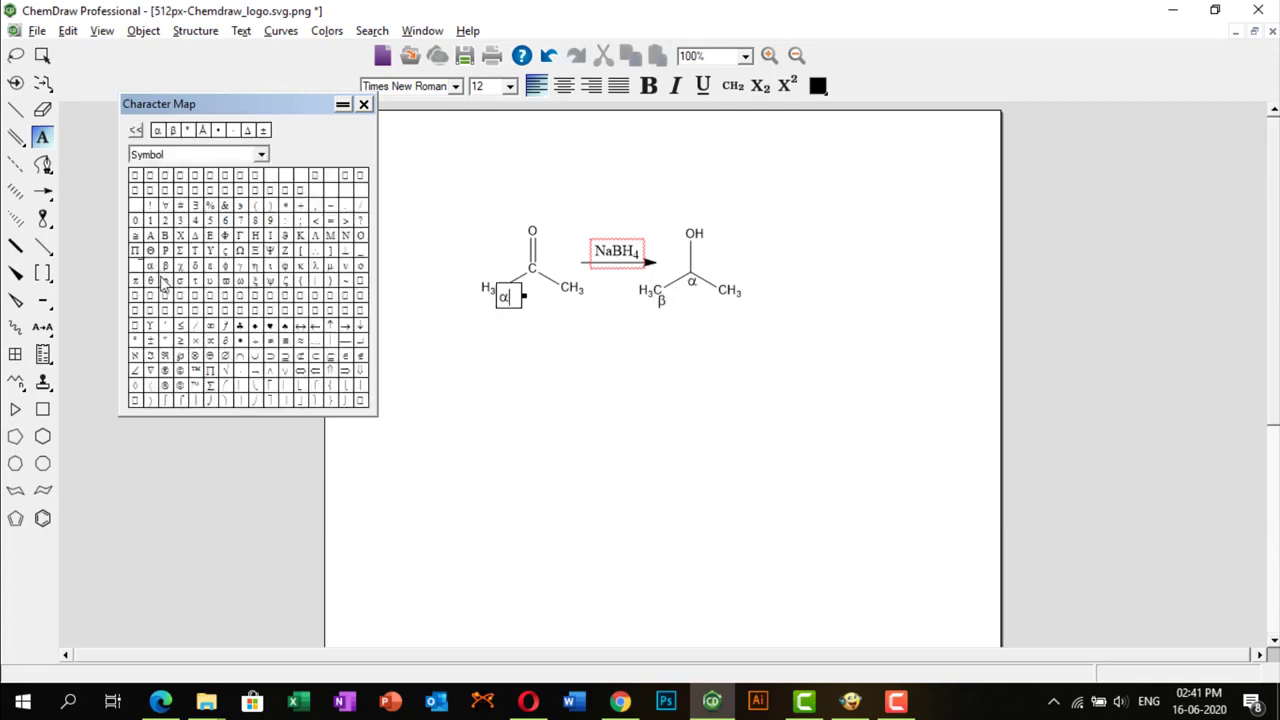
pyautogui.click(364, 104)
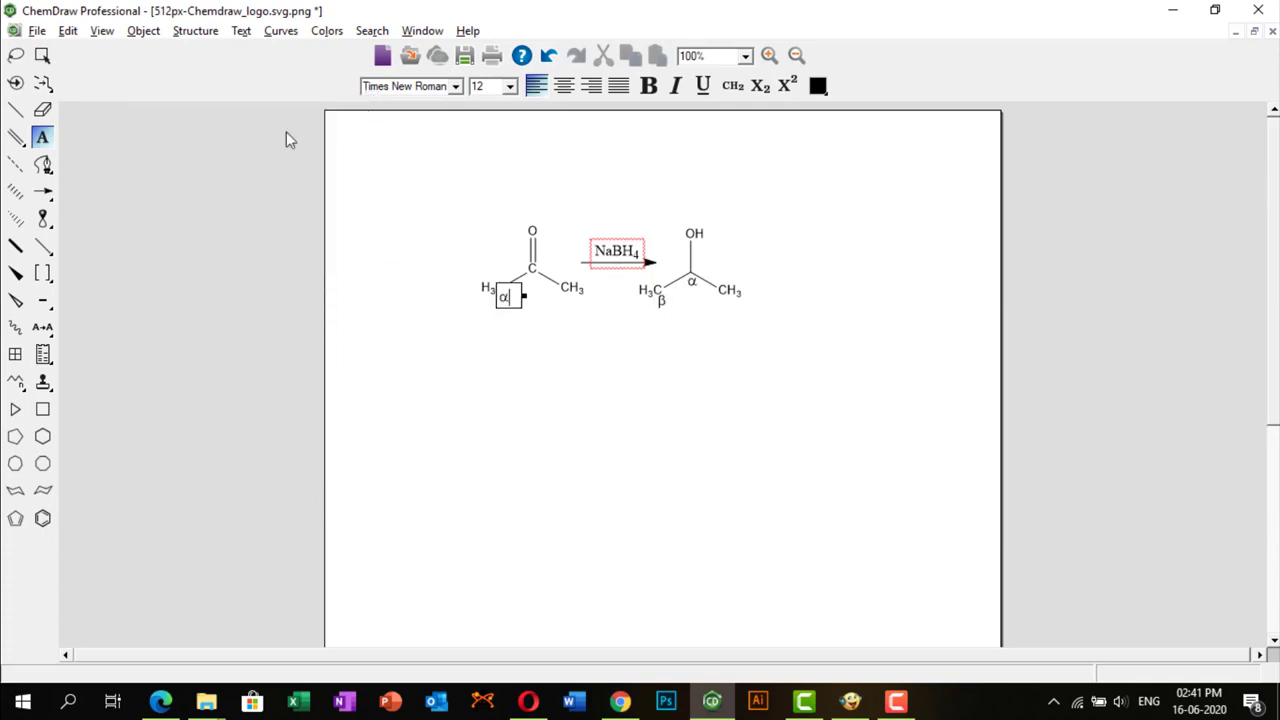
pyautogui.click(42, 55)
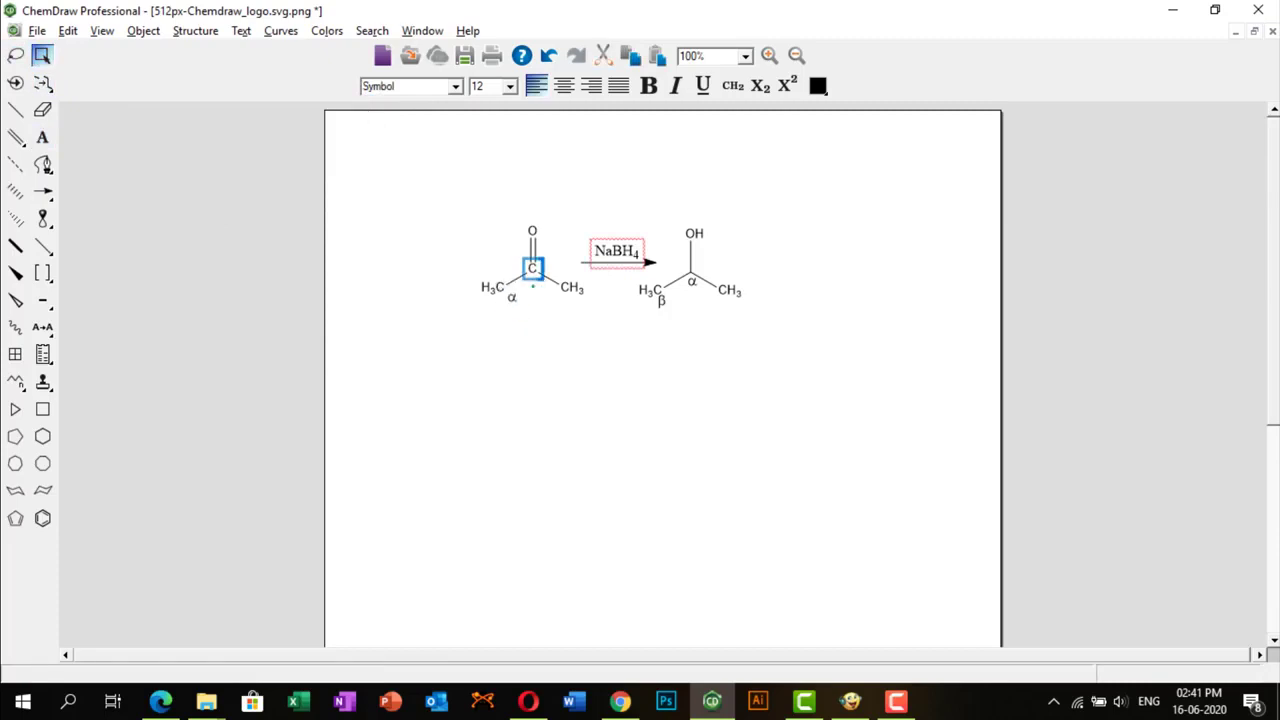
# Move acetone's α label up beside its methyl and nudge the product's α label down
pyautogui.moveTo(512, 297); pyautogui.dragTo(500, 270)
pyautogui.press('Escape')
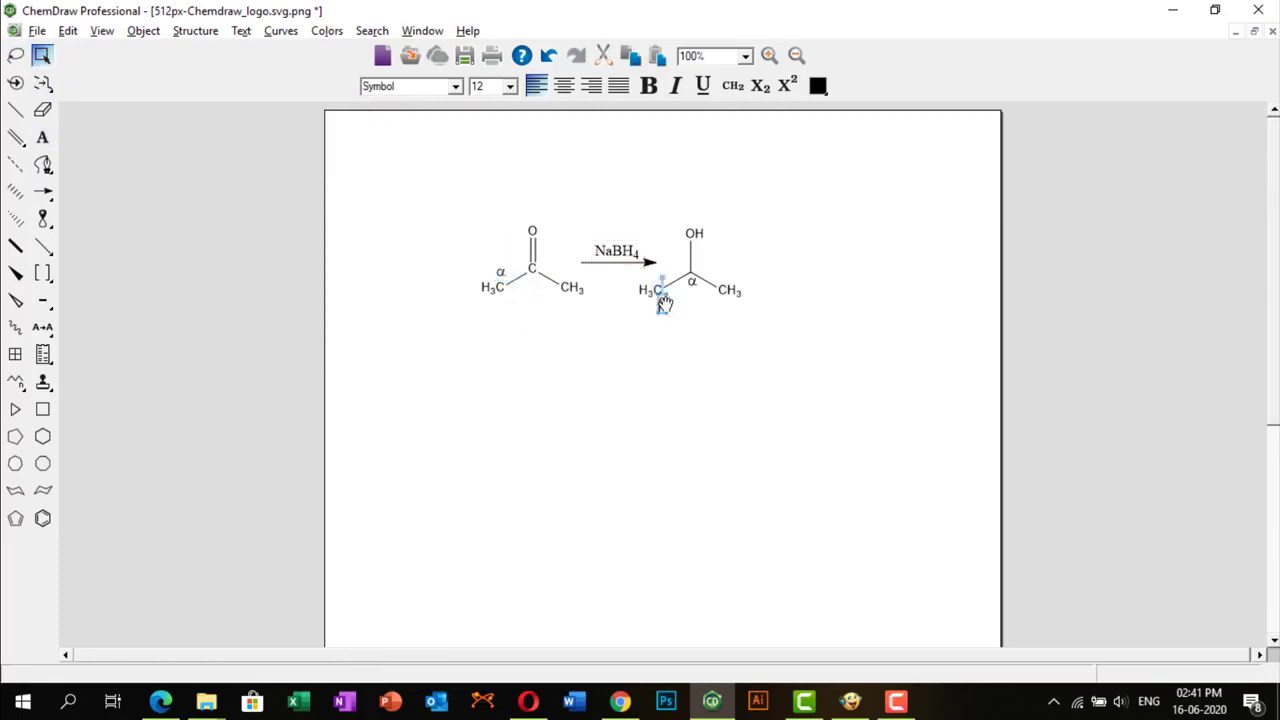
pyautogui.moveTo(696, 295); pyautogui.dragTo(697, 302)
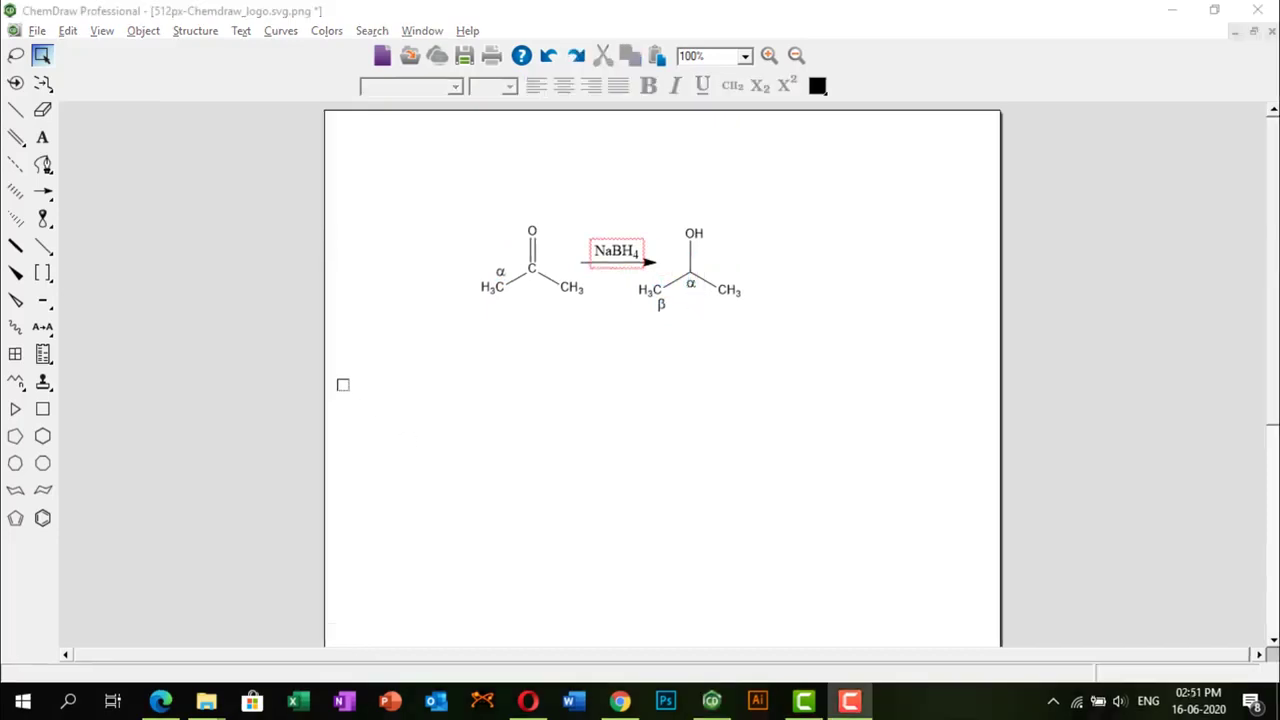
# Generate the name propan-2-one beneath acetone with Convert Structure to Name
pyautogui.click(41, 55)
pyautogui.moveTo(428, 185); pyautogui.dragTo(575, 317)
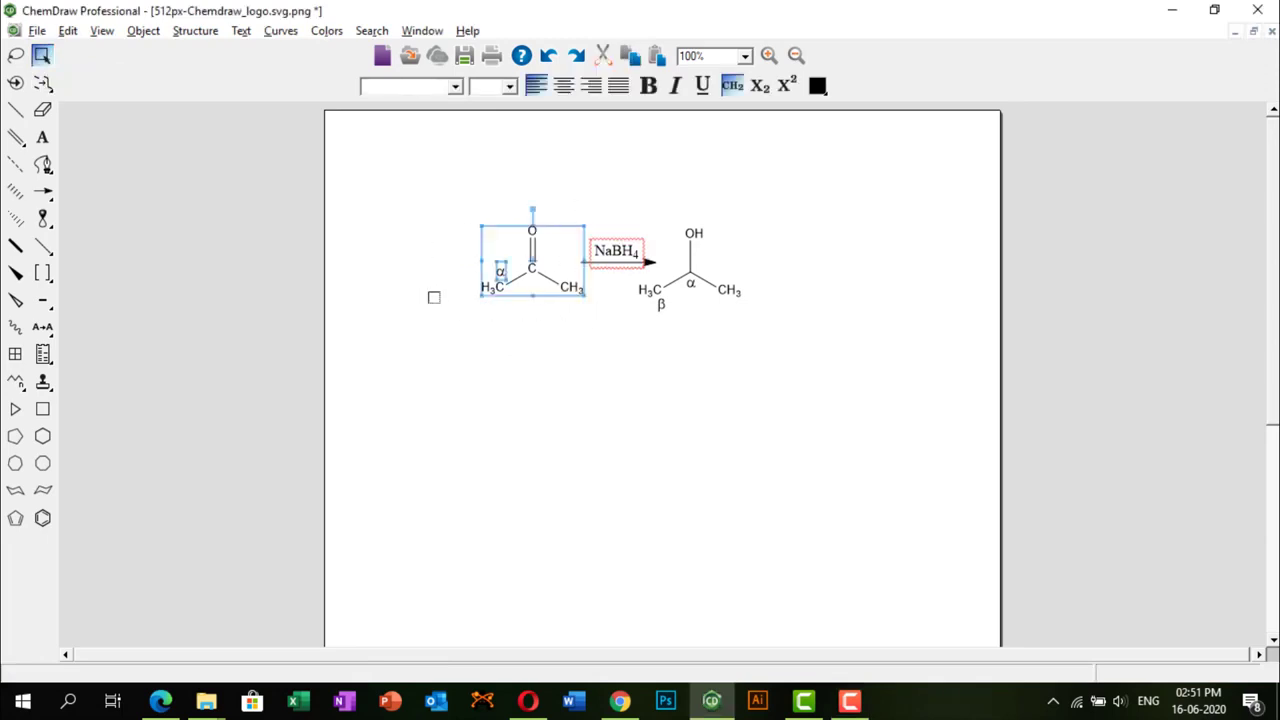
pyautogui.click(194, 31)
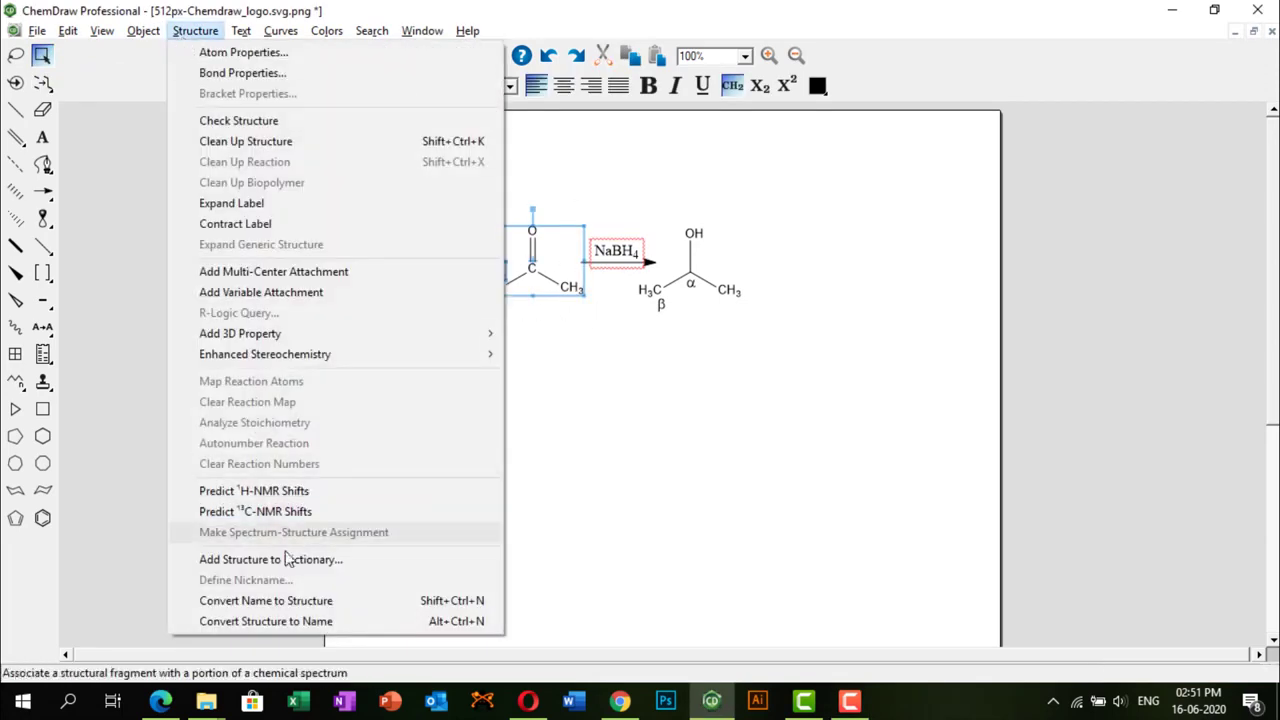
pyautogui.click(276, 621)
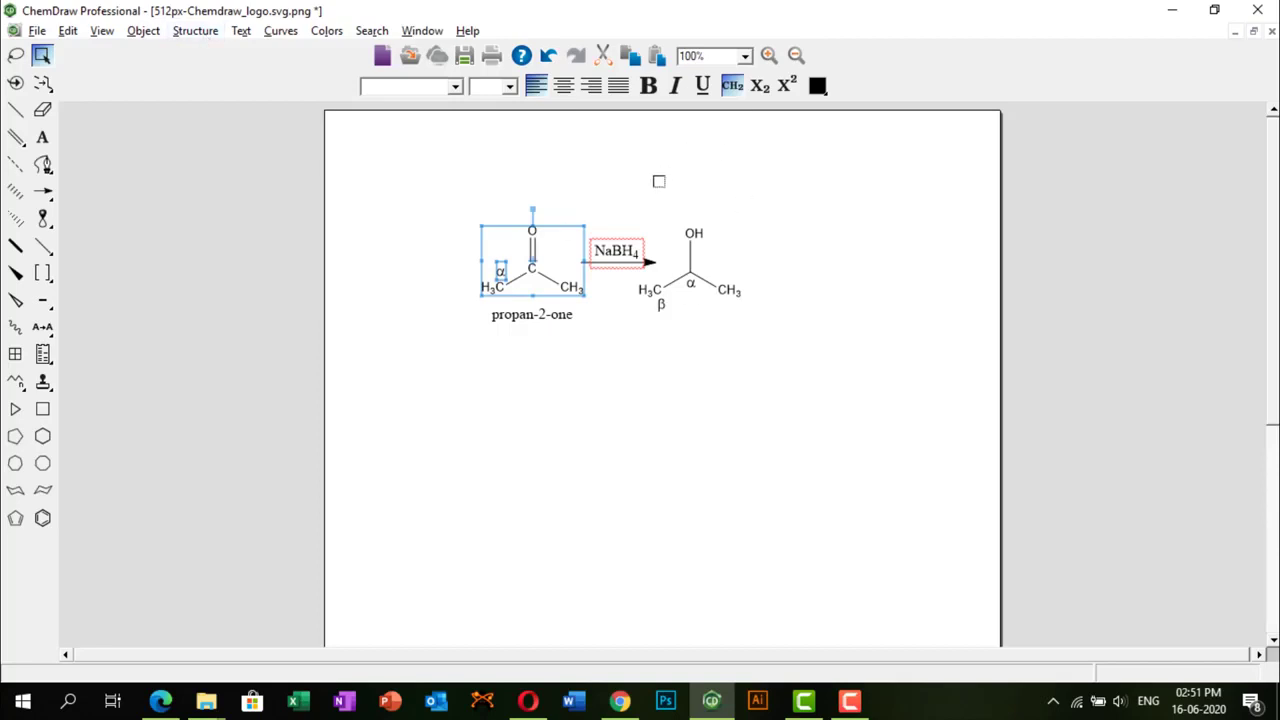
# Name the product propan-2-ol with Ctrl+Alt+N and position the name below it
pyautogui.moveTo(649, 191); pyautogui.dragTo(782, 389)
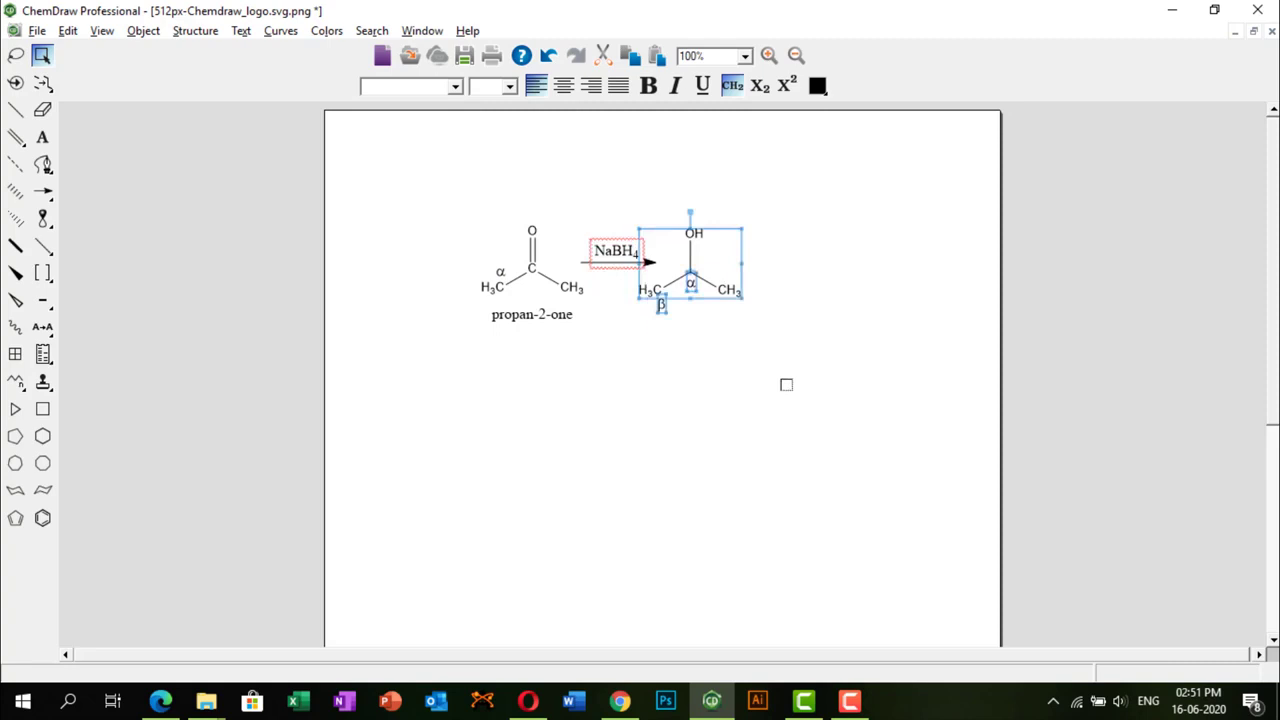
pyautogui.hotkey('ctrl', 'alt', 'n')
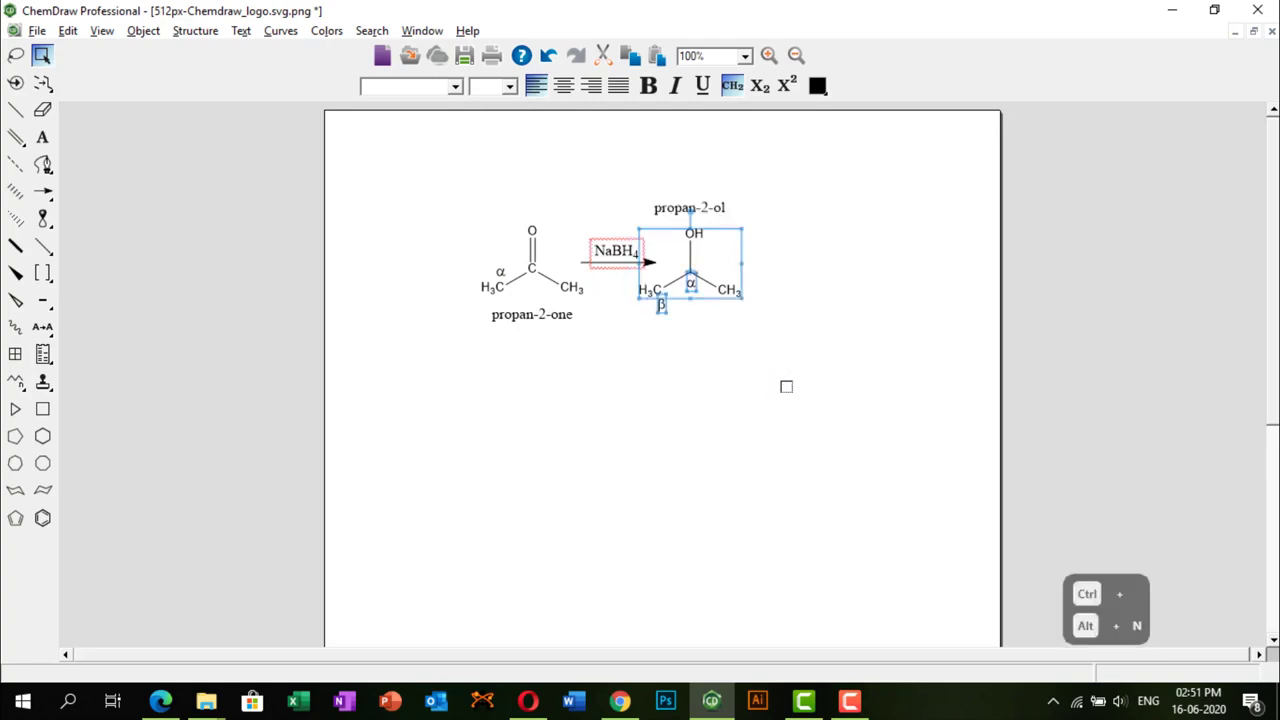
pyautogui.moveTo(712, 208); pyautogui.dragTo(716, 333)
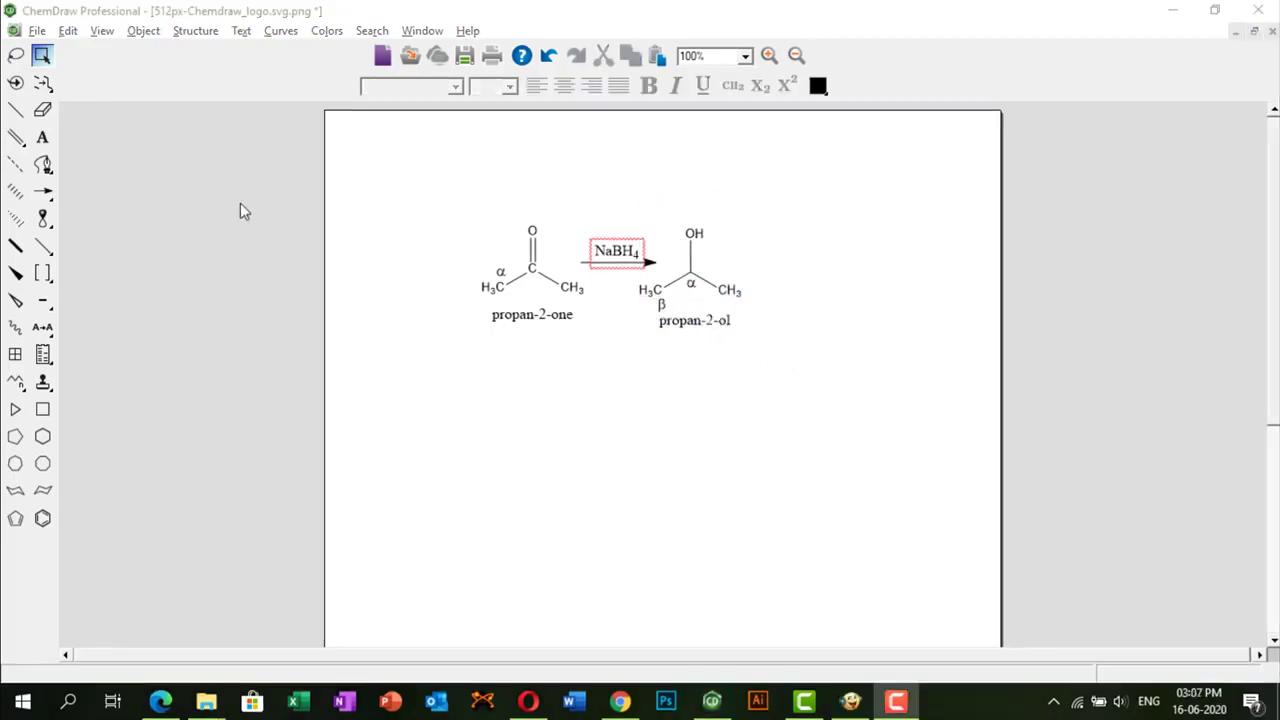
# Insert paracetamol from its name, then delete it and regenerate it with Ctrl+Shift+N
pyautogui.click(195, 31)
pyautogui.click(297, 600)
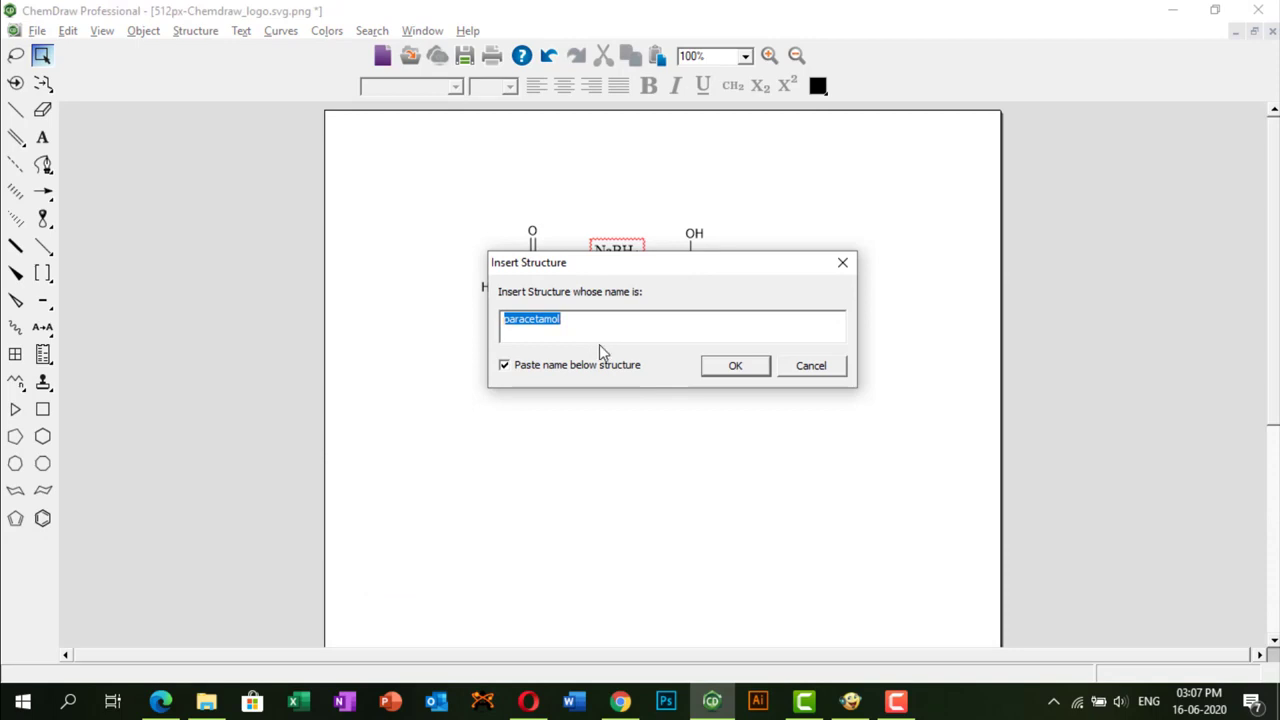
pyautogui.click(736, 366)
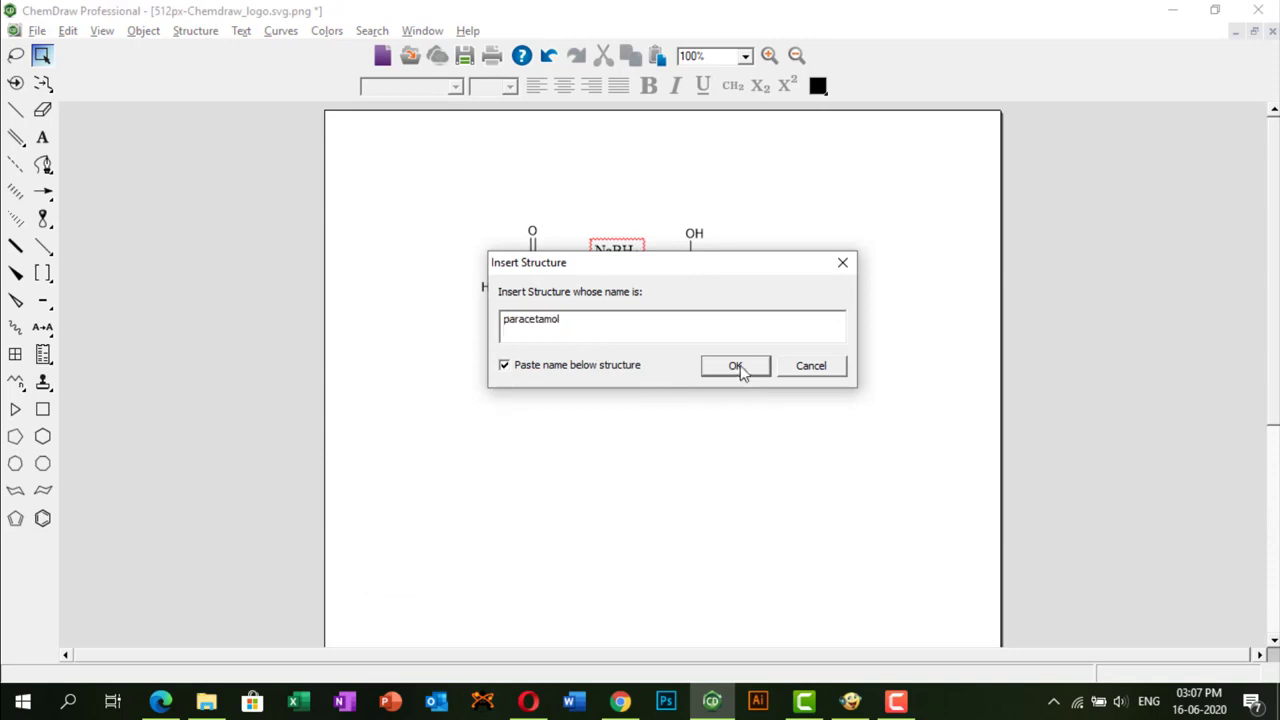
pyautogui.moveTo(680, 400); pyautogui.dragTo(676, 446)
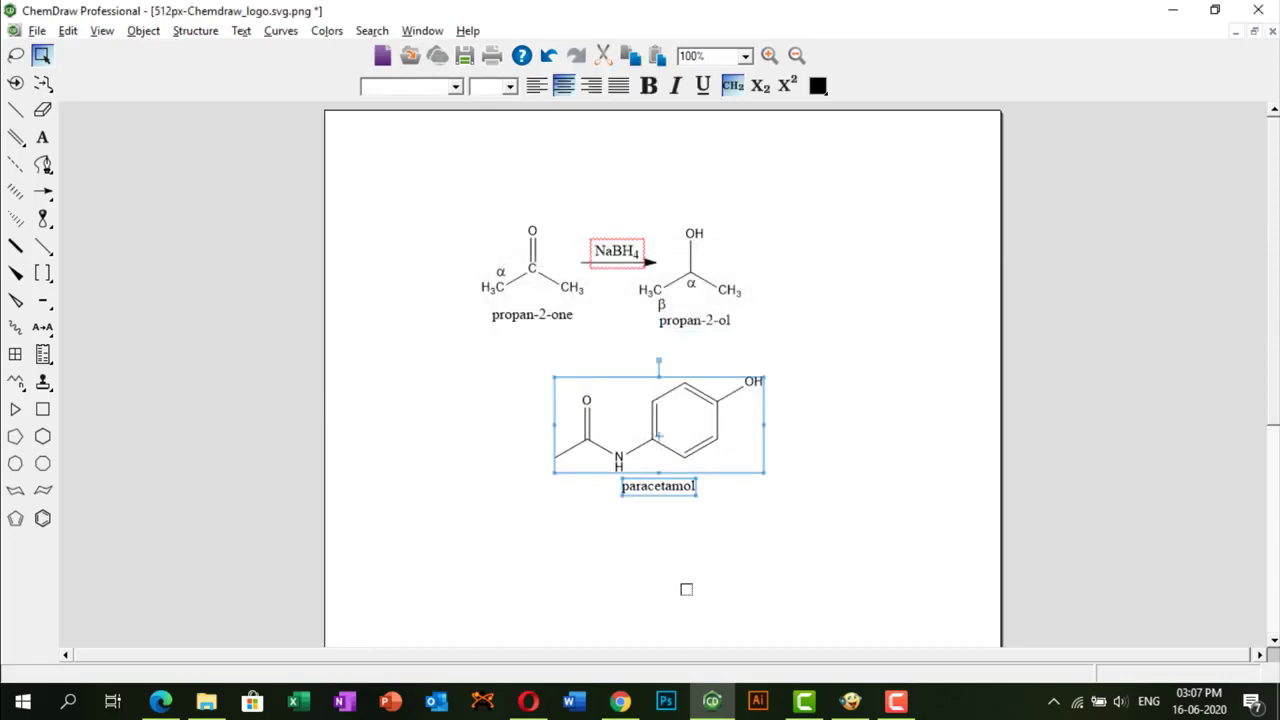
pyautogui.press('Delete')
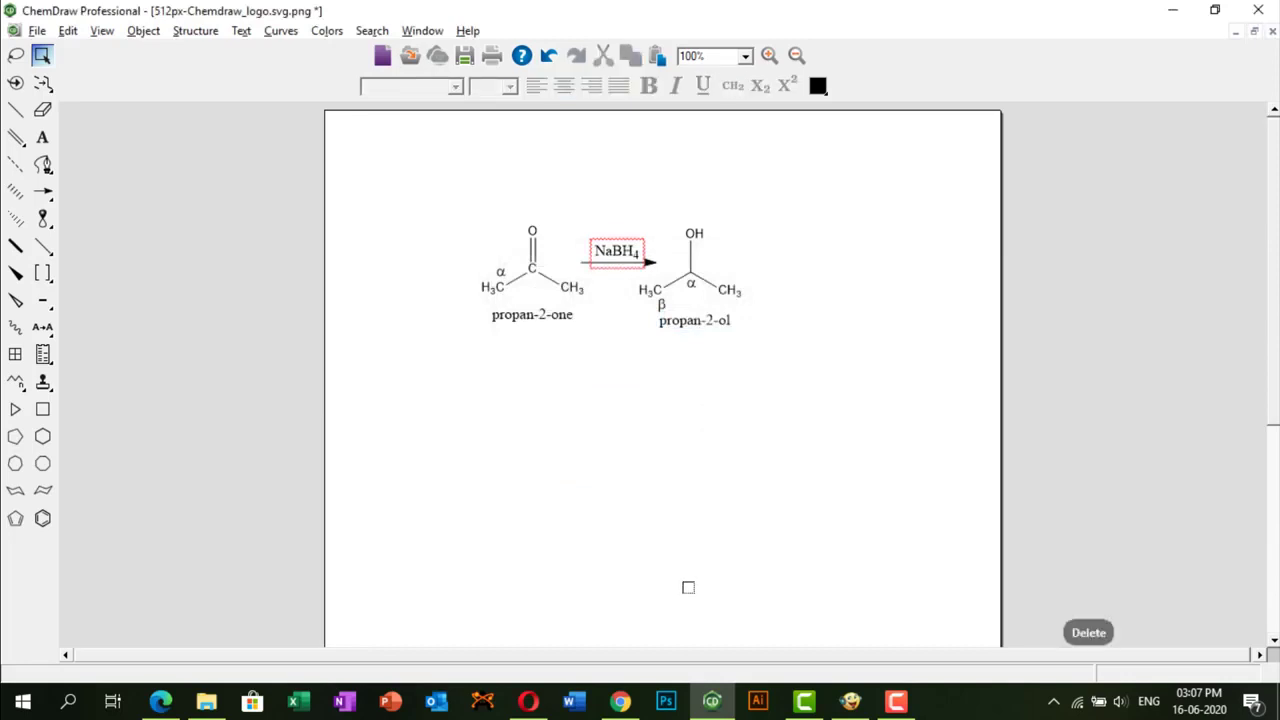
pyautogui.hotkey('ctrl', 'shift', 'n')
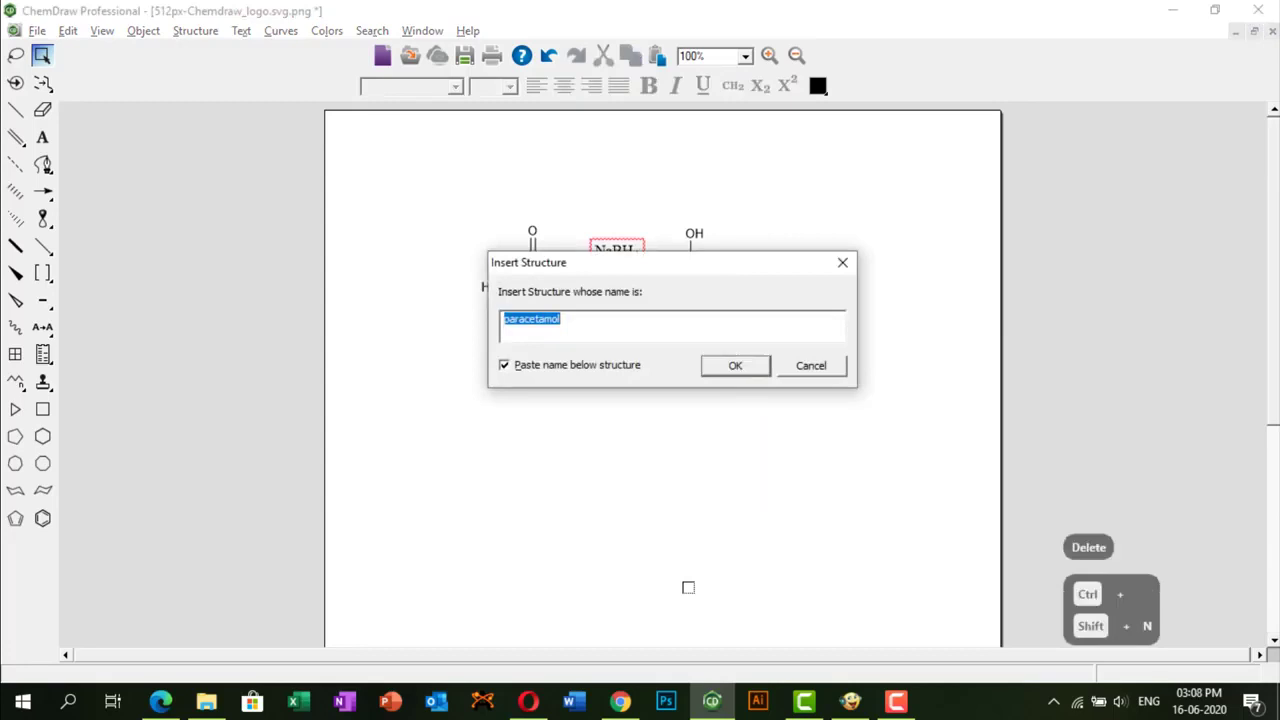
pyautogui.click(746, 366)
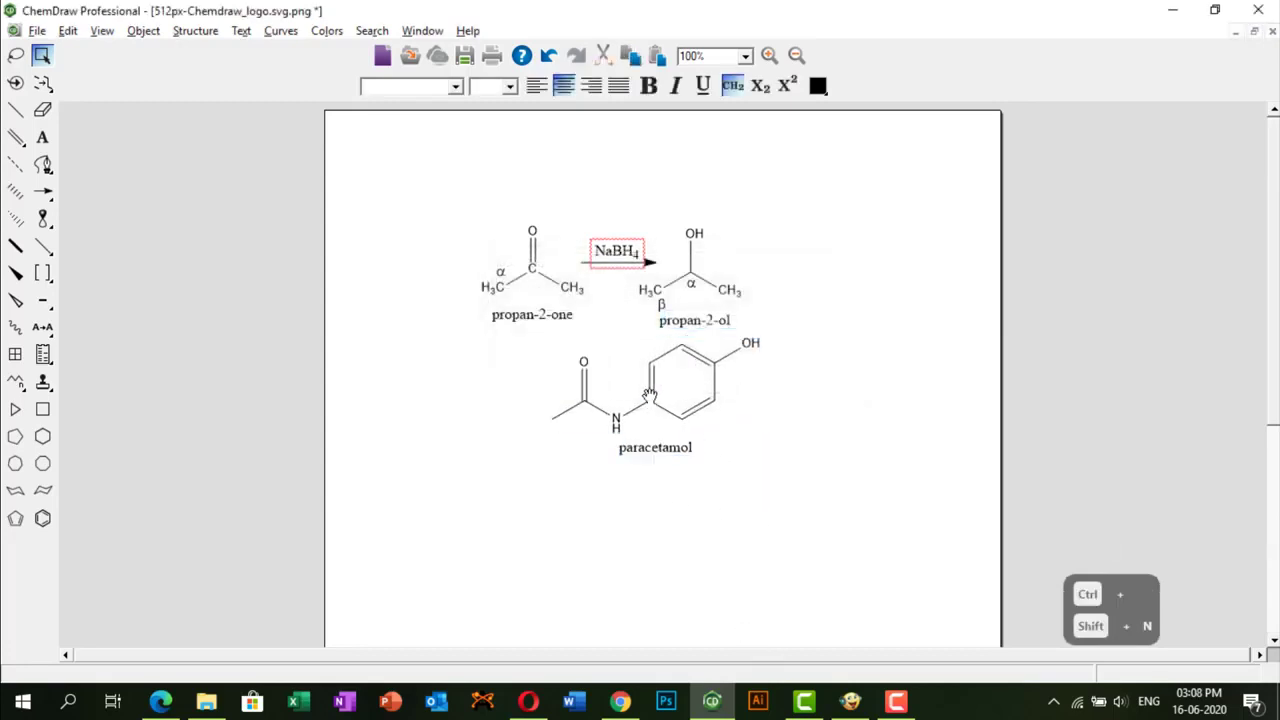